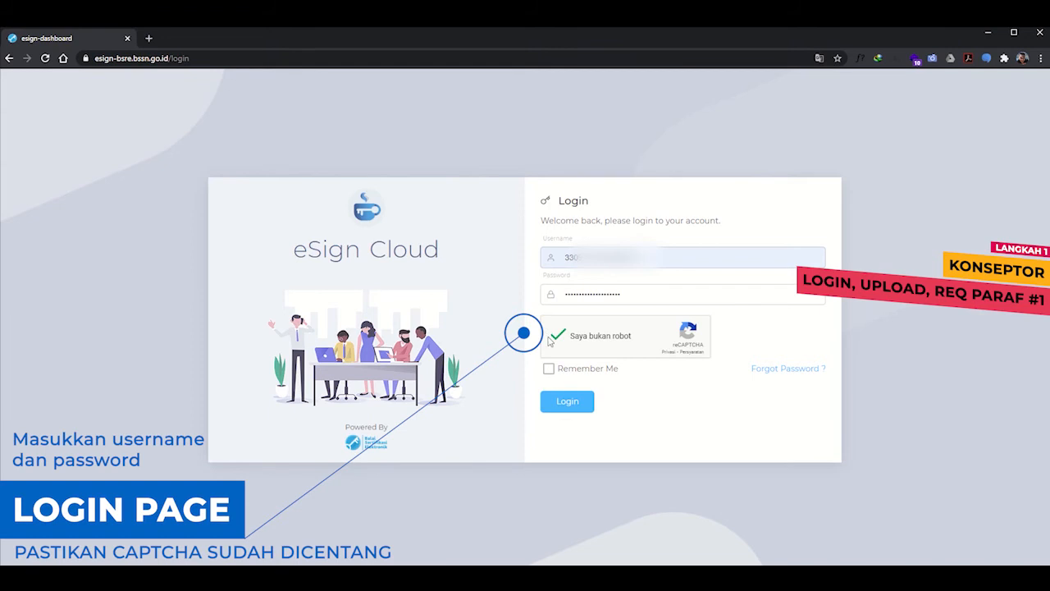
Log in to the account and upload "02. Sample Surat ke Luar Dinas.pdf" to the workspace.
left_click(568, 404)
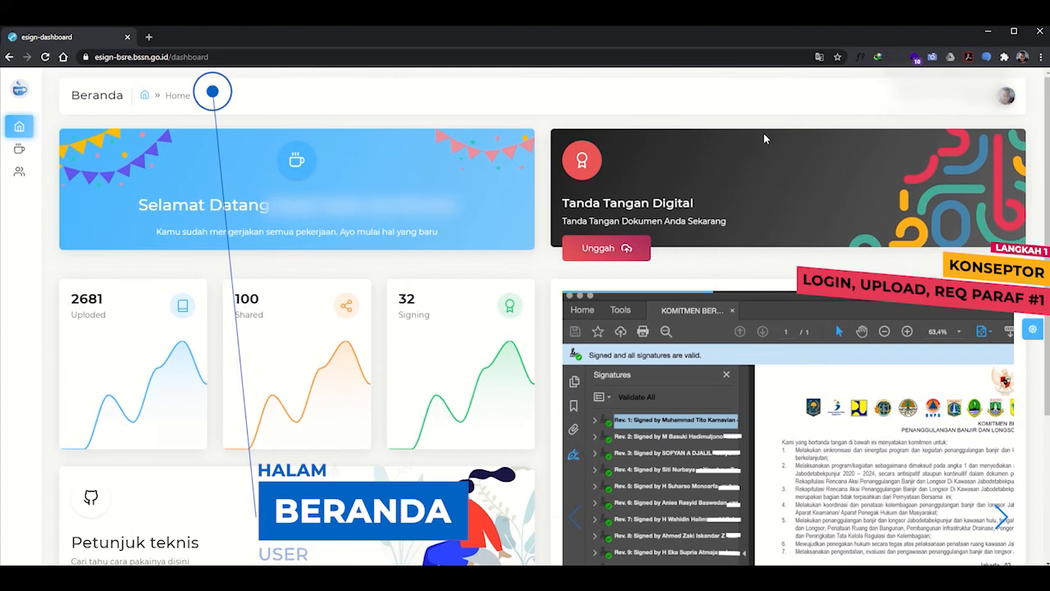
left_click(33, 154)
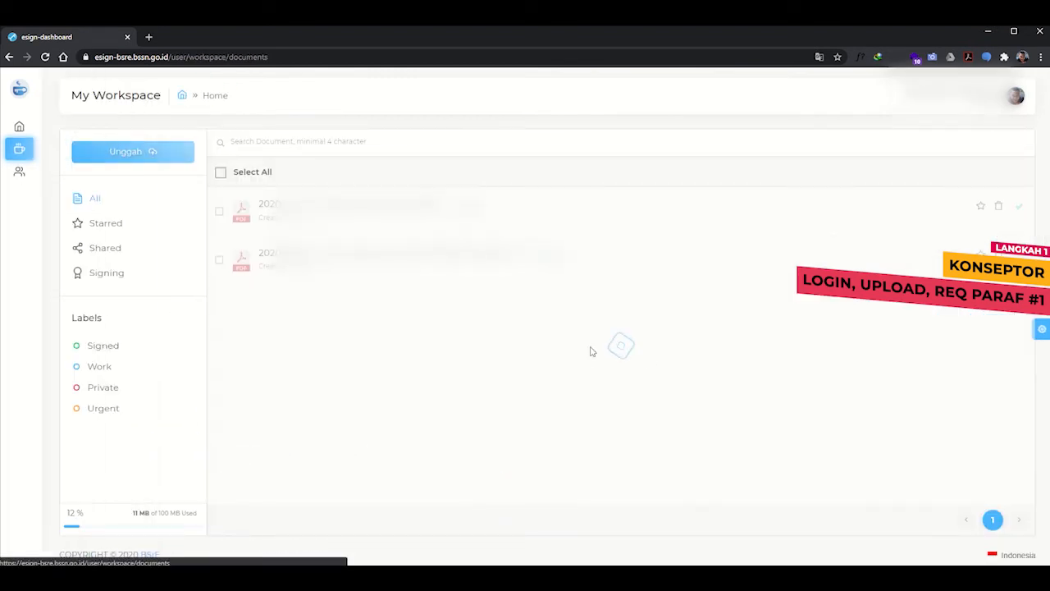
left_click(128, 156)
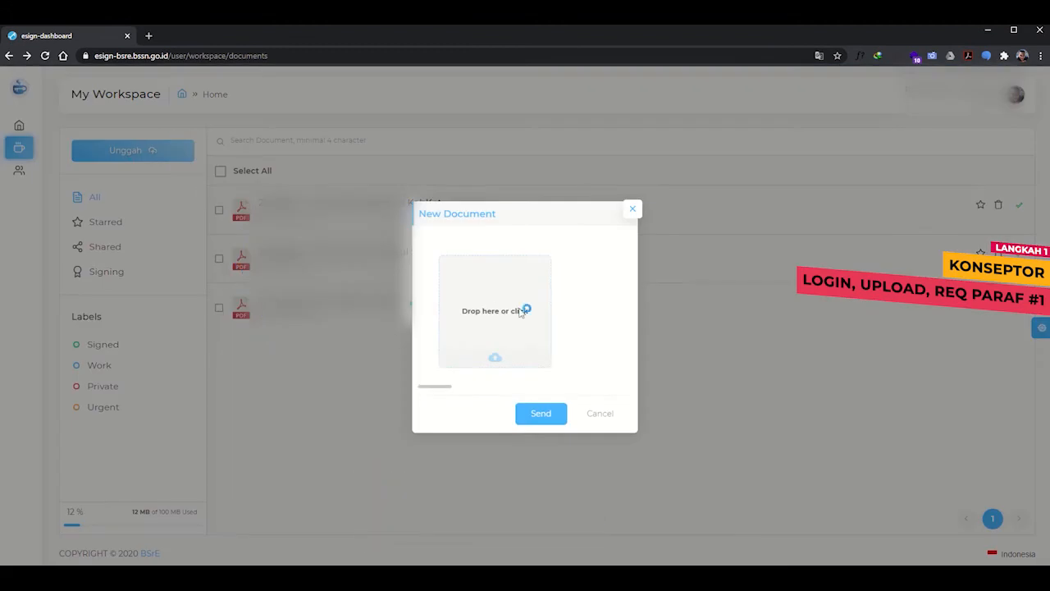
left_click(523, 307)
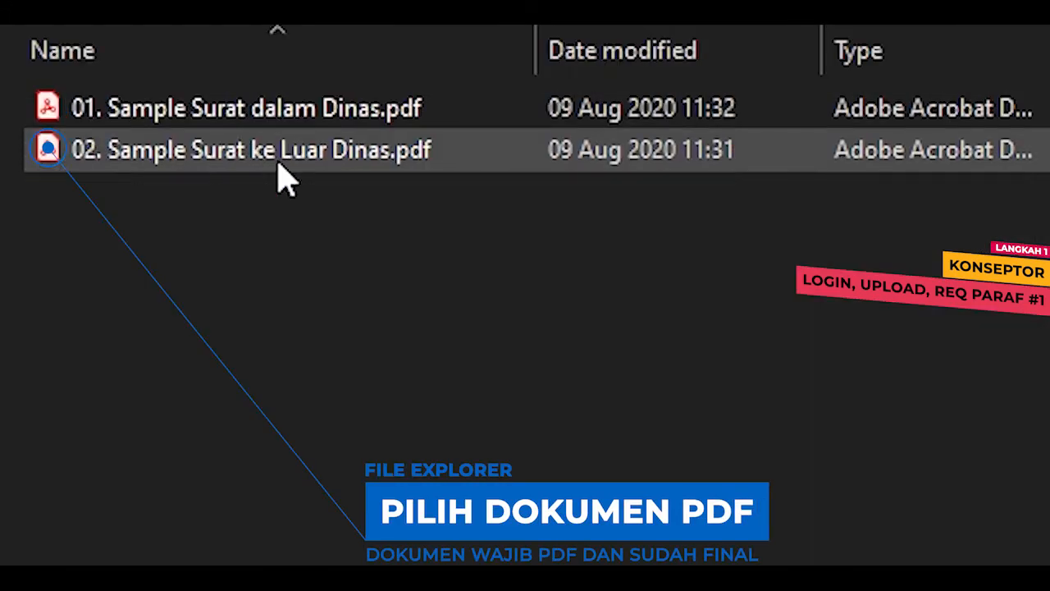
double_click(277, 158)
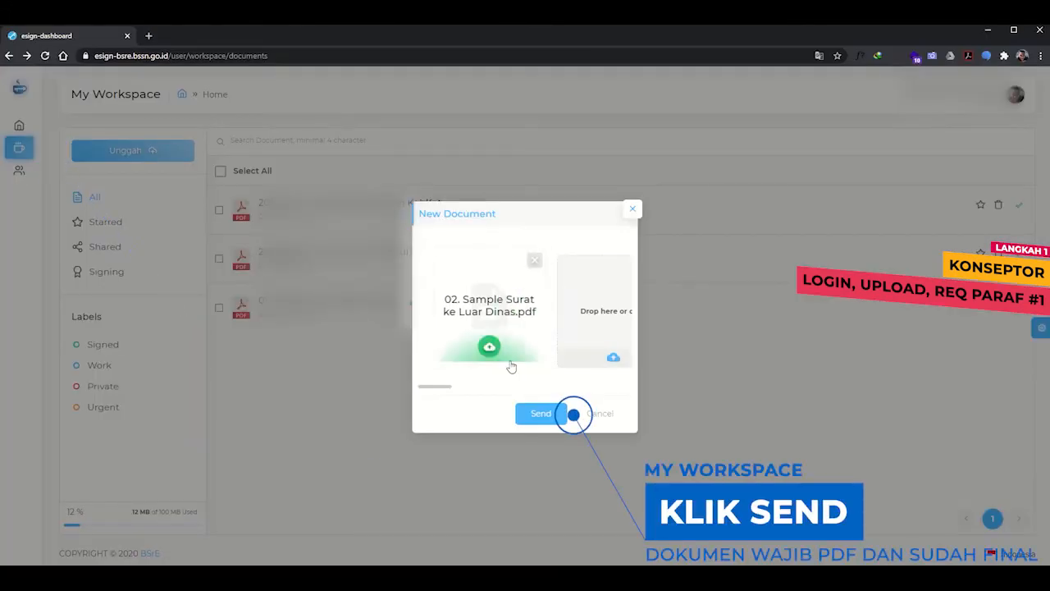
left_click(542, 414)
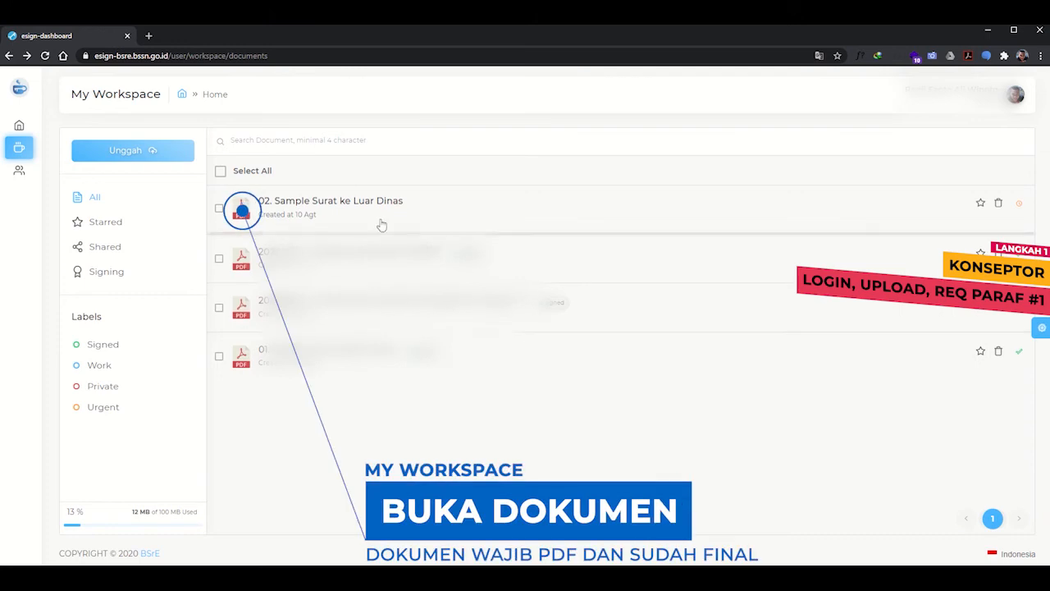
Open the uploaded document "02. Sample Surat ke Luar Dinas" and check its content from letterhead to signature block.
left_click(298, 212)
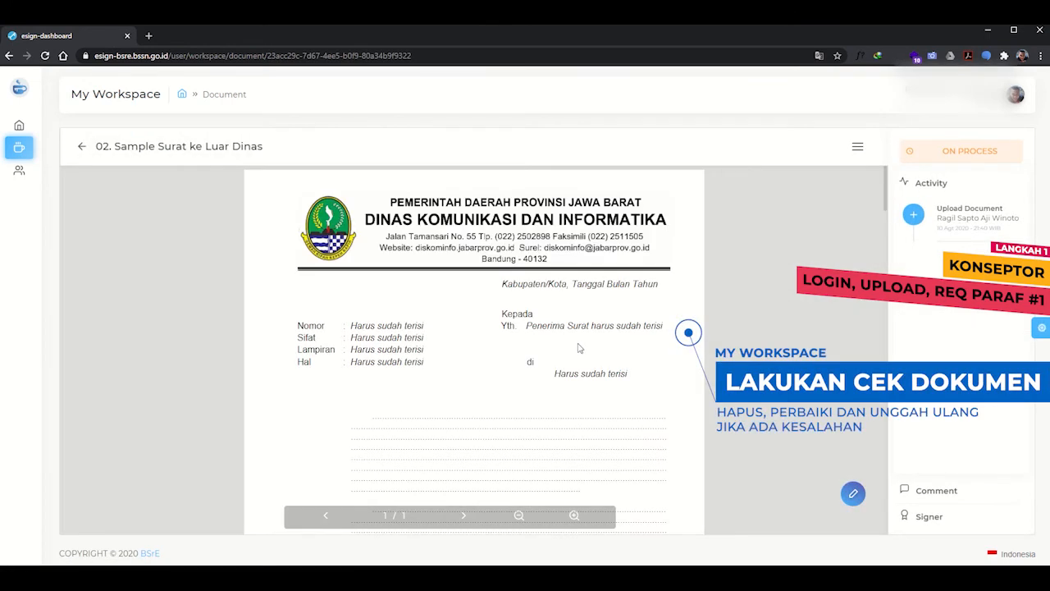
scroll(578, 347, "down", 5)
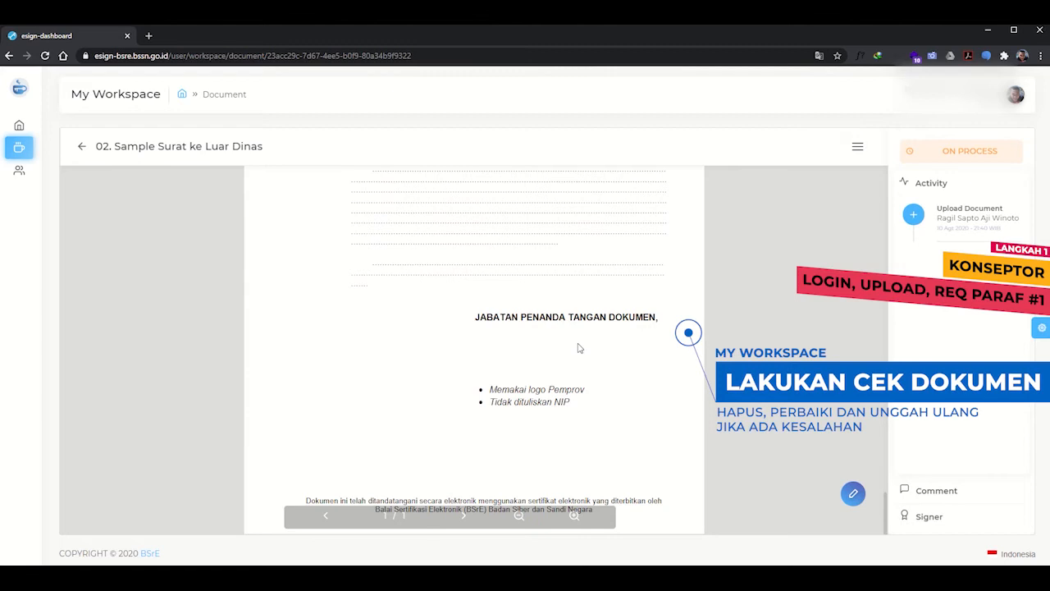
scroll(579, 348, "up", 5)
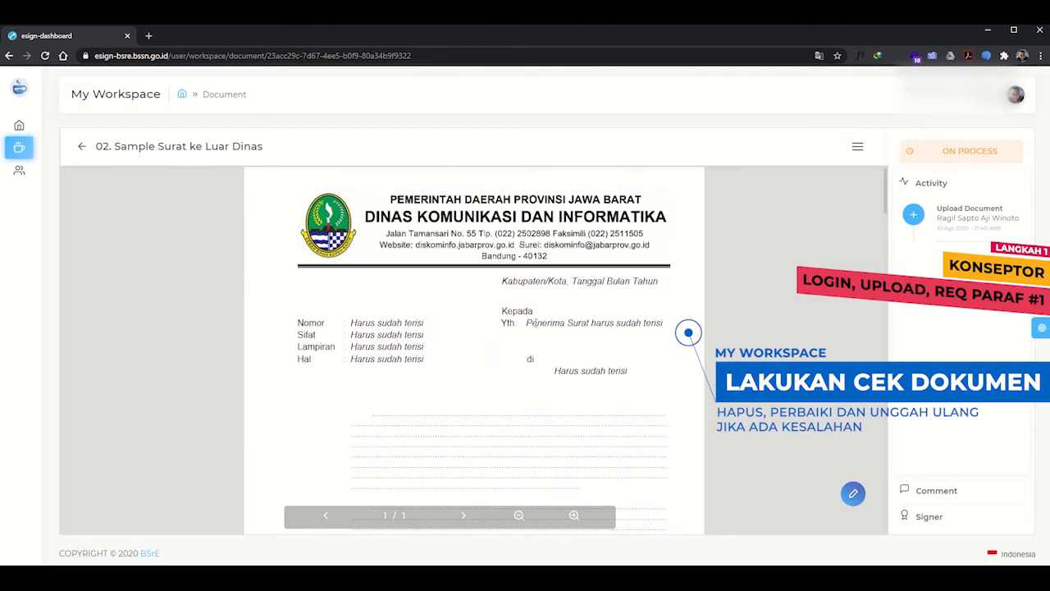
Start a signature request for the document, select the first initialer by e-mail, and enter the message "Mohon diparaf".
left_click(849, 500)
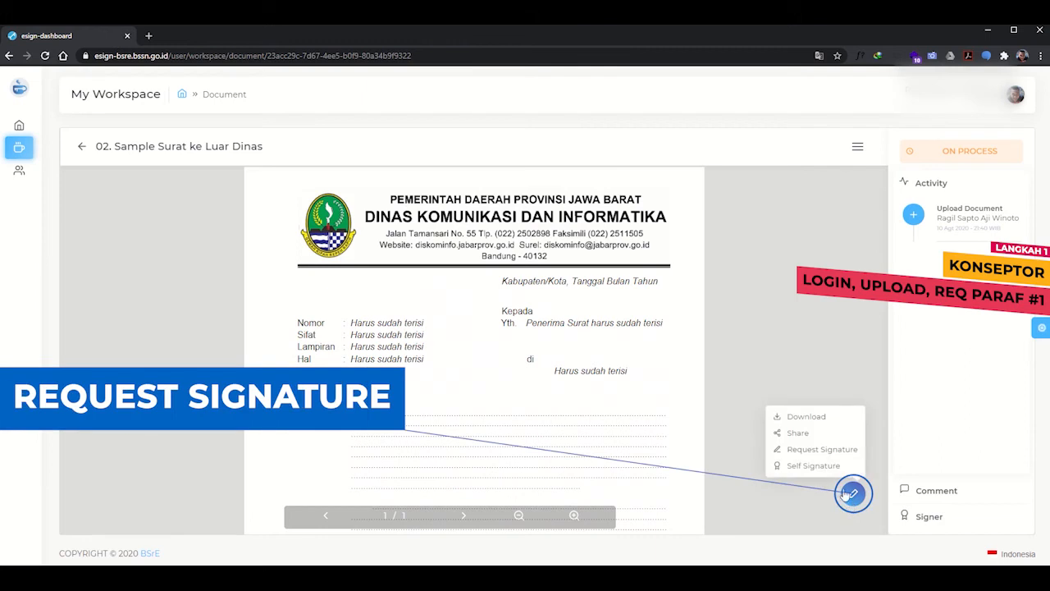
left_click(822, 450)
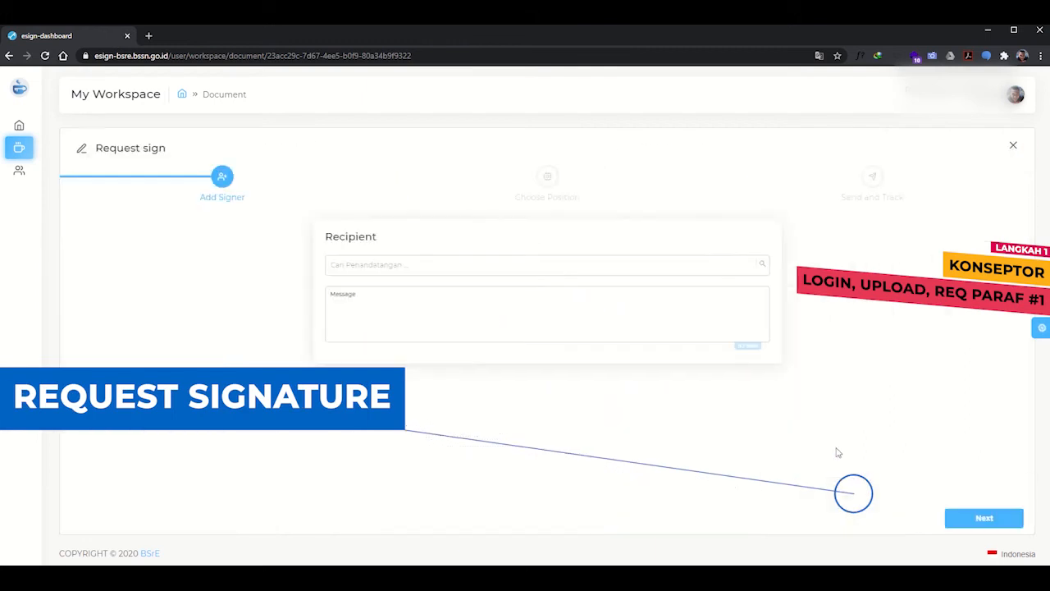
left_click(540, 269)
left_click(518, 281)
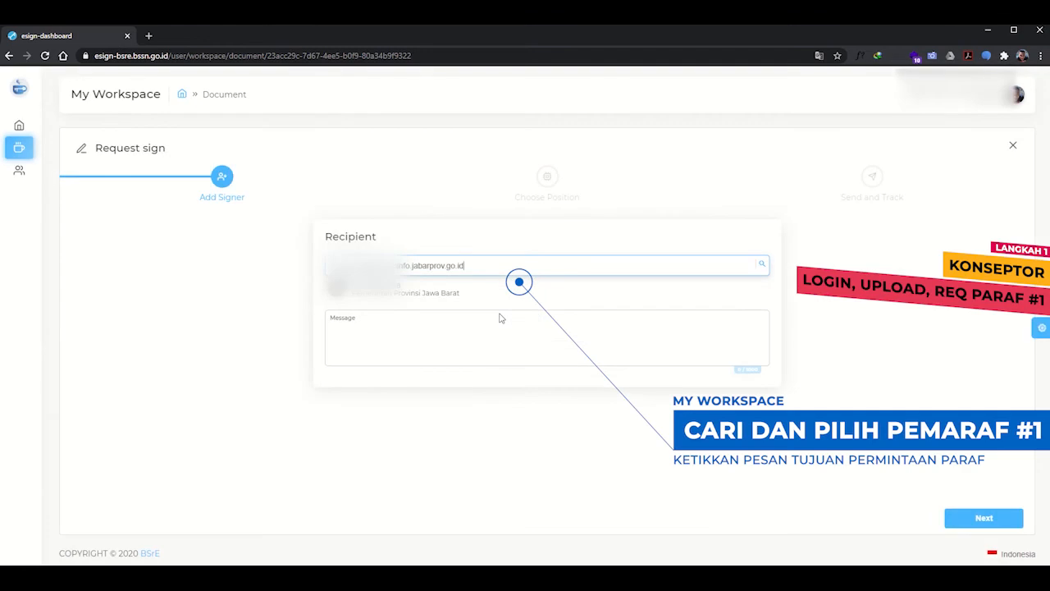
left_click(448, 292)
left_click(440, 301)
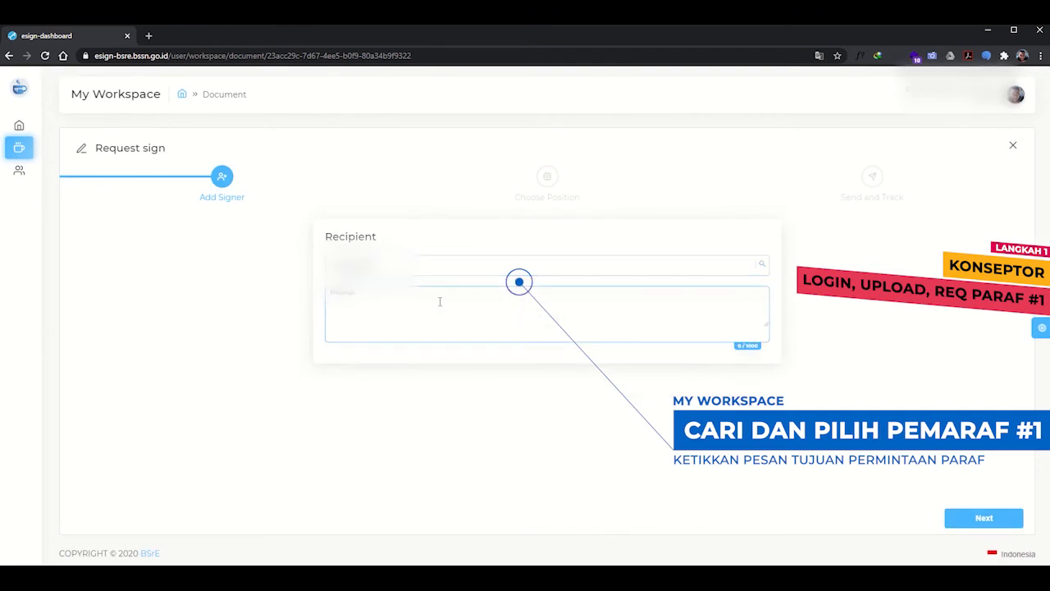
type("Mohon diparaf")
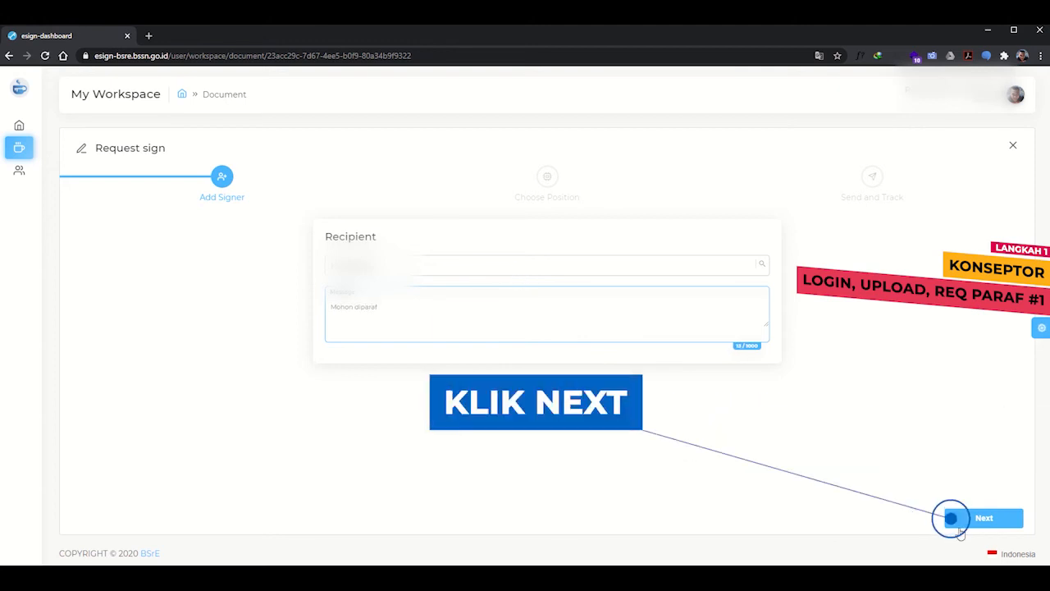
Keep the Invisible specimen for the first initialer and send the signature request.
left_click(997, 525)
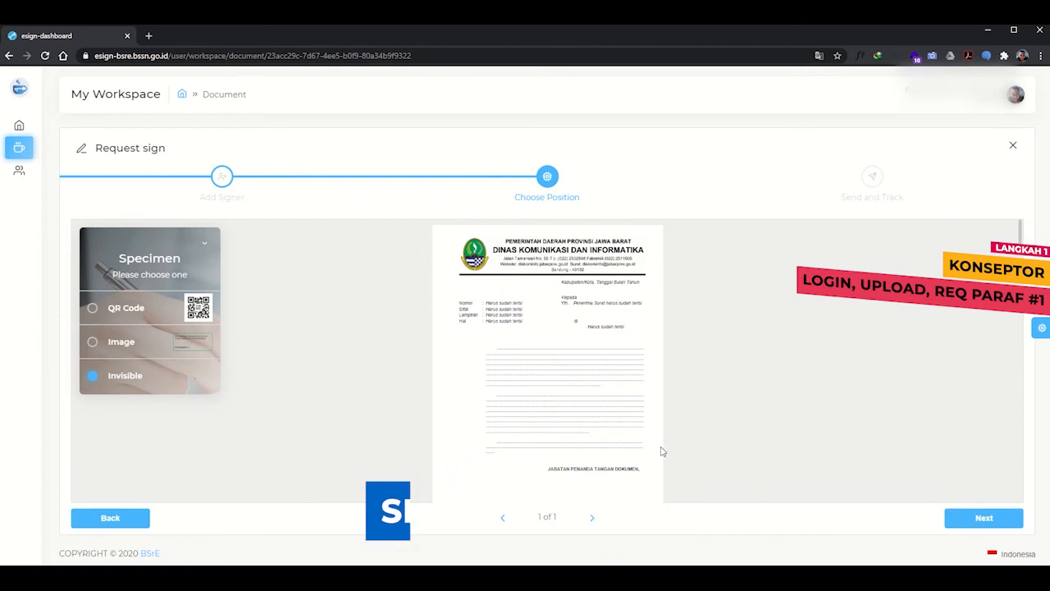
left_click(984, 519)
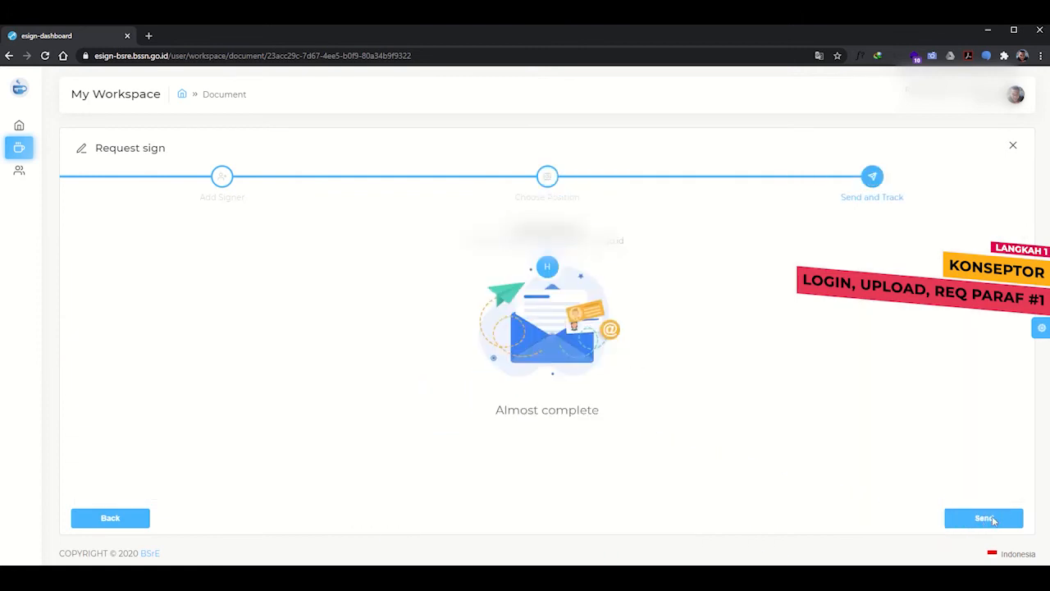
left_click(992, 519)
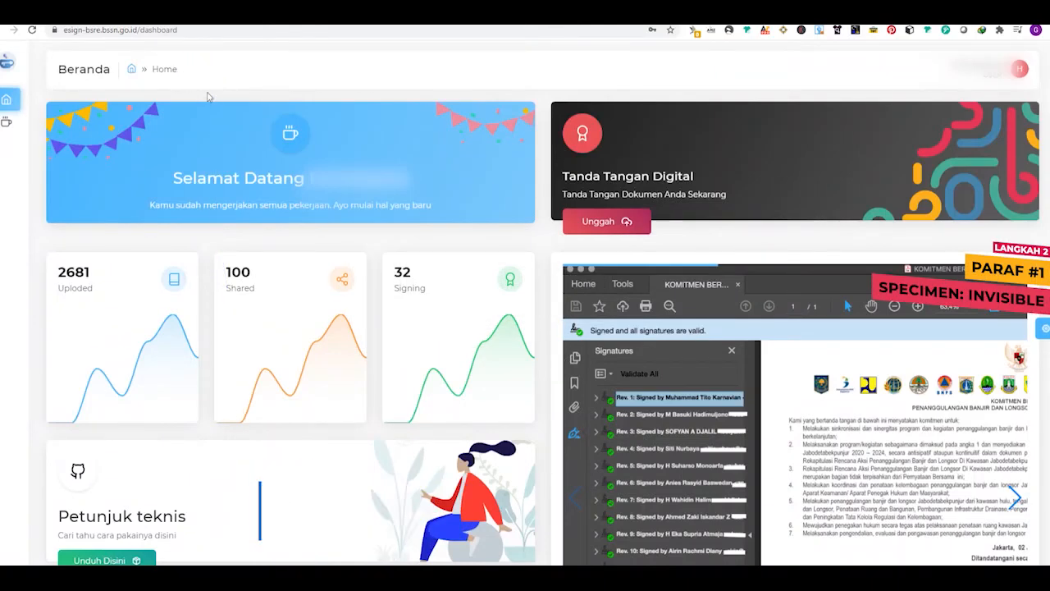
From the first initialer's account, open "02. Sample Surat ke Luar Dinas" from the workspace's Signing documents and review it.
mouse_move(25, 123)
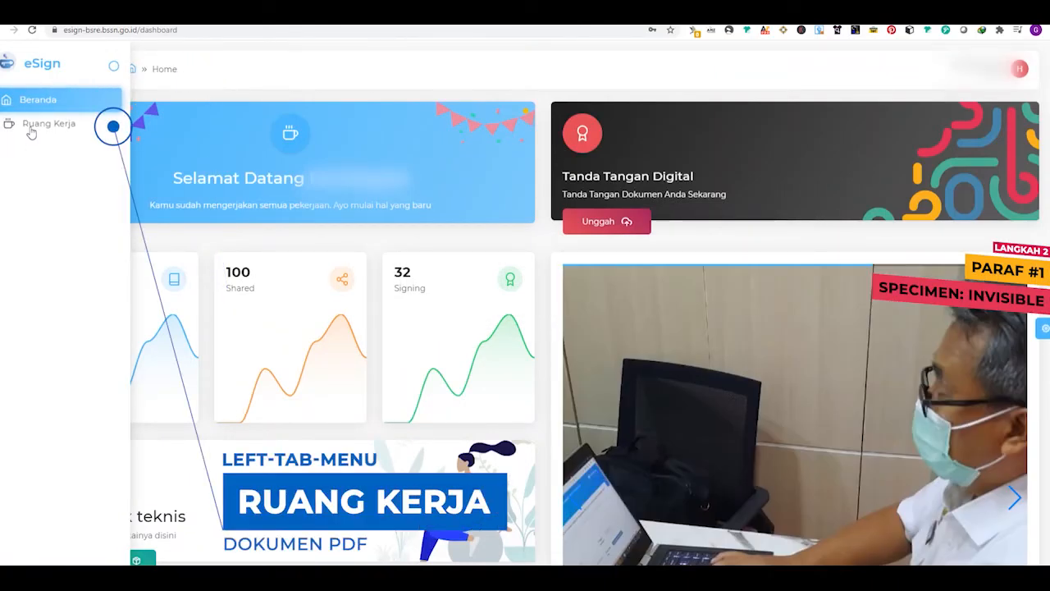
left_click(41, 124)
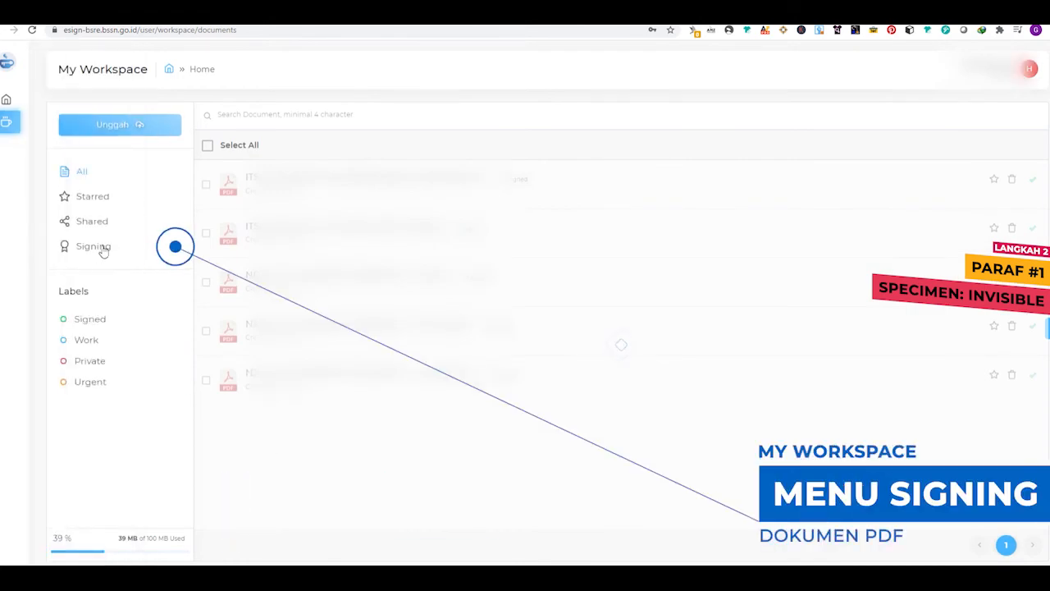
left_click(93, 248)
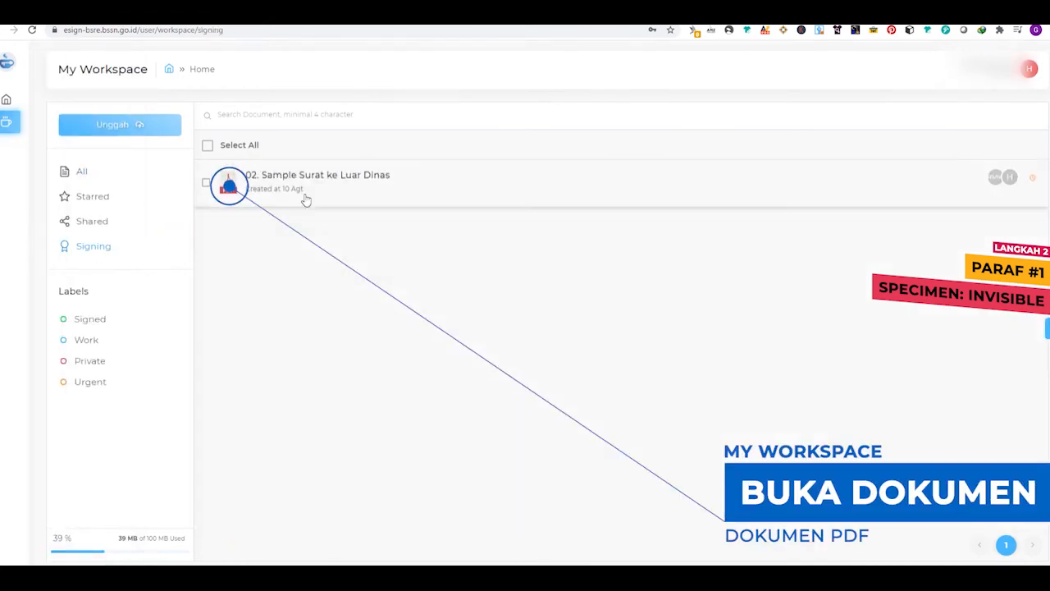
left_click(314, 192)
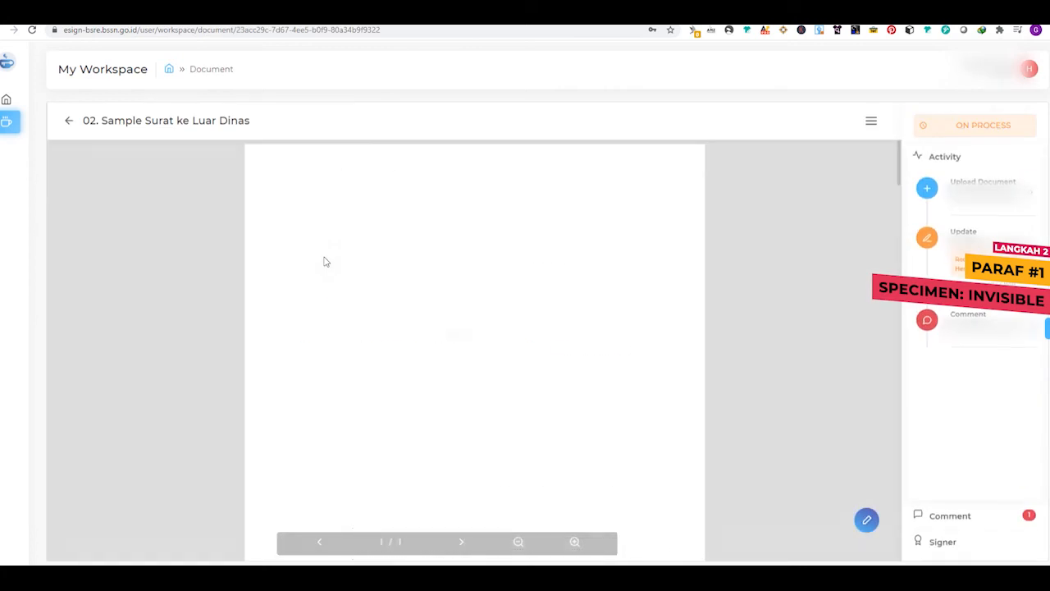
scroll(382, 226, "down", 5)
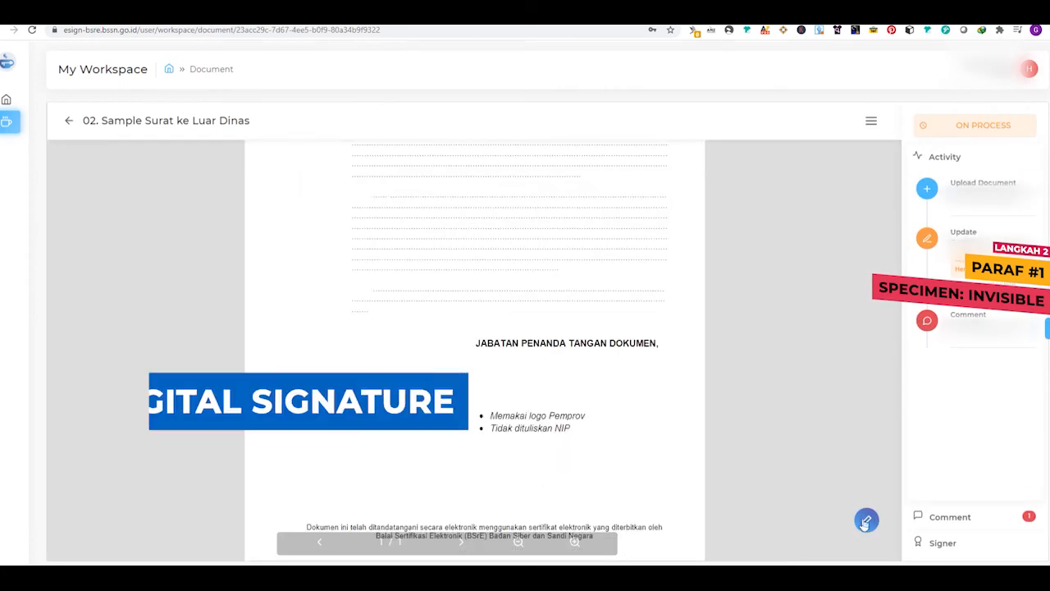
Digitally sign the document by entering and submitting the first initialer's passphrase.
left_click(868, 521)
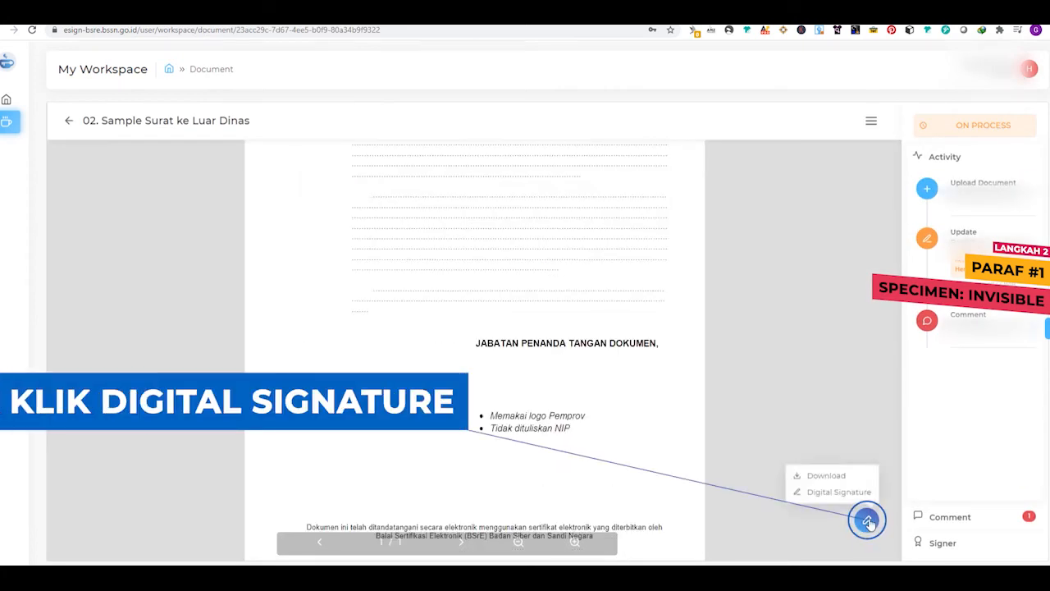
left_click(835, 492)
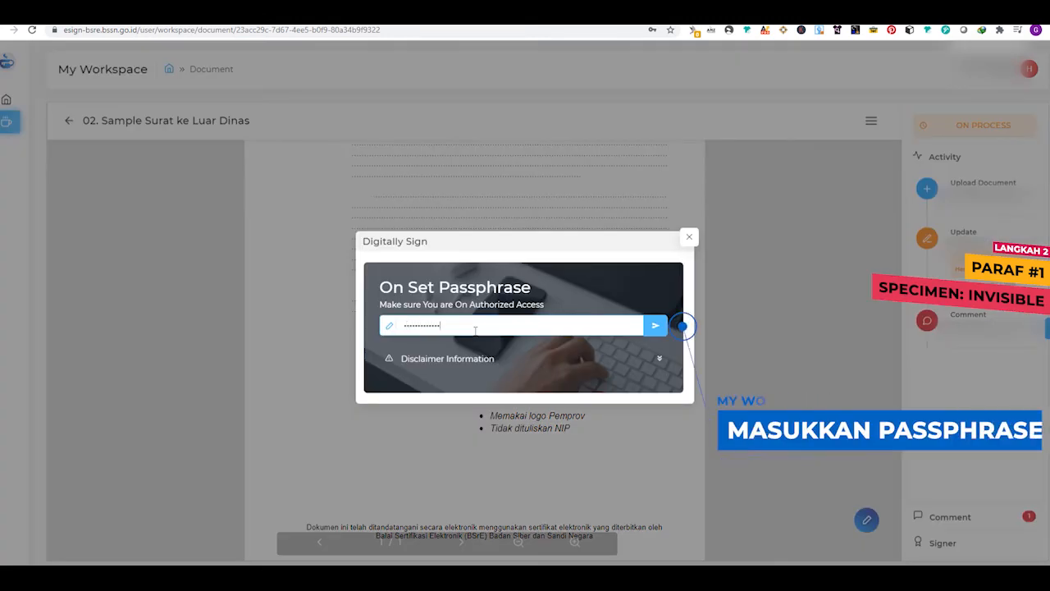
left_click(655, 327)
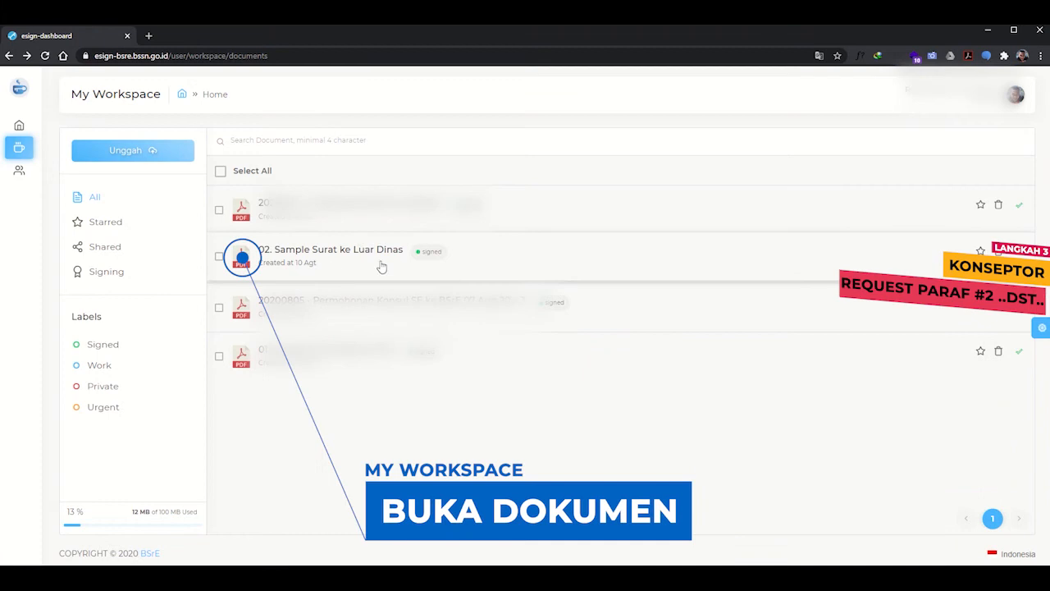
From the drafter's account, request another signature on "02. Sample Surat ke Luar Dinas", selecting the second initialer with the message "Mohon diparaf".
left_click(358, 251)
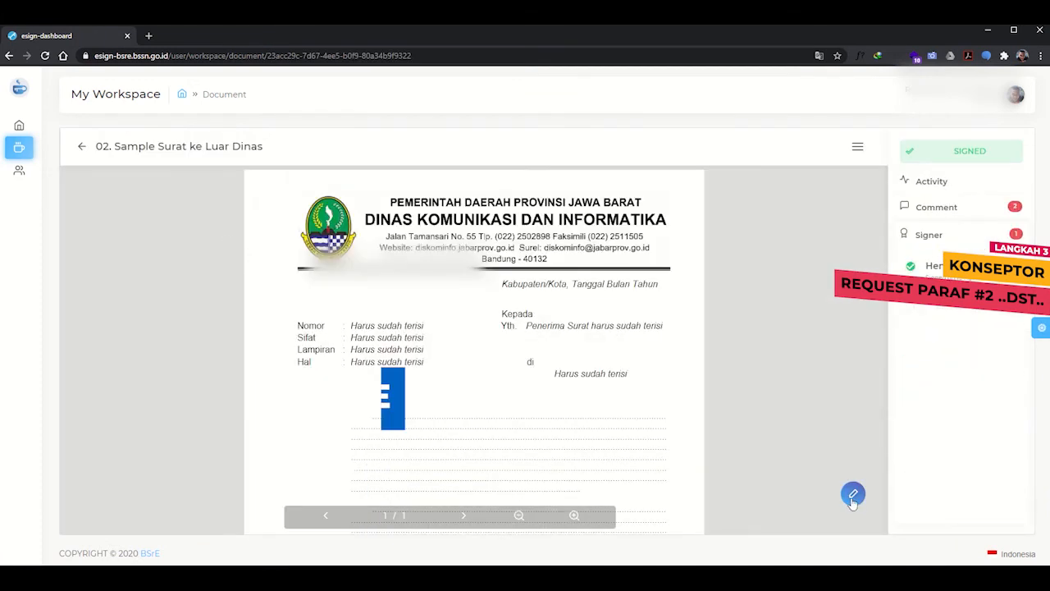
left_click(853, 495)
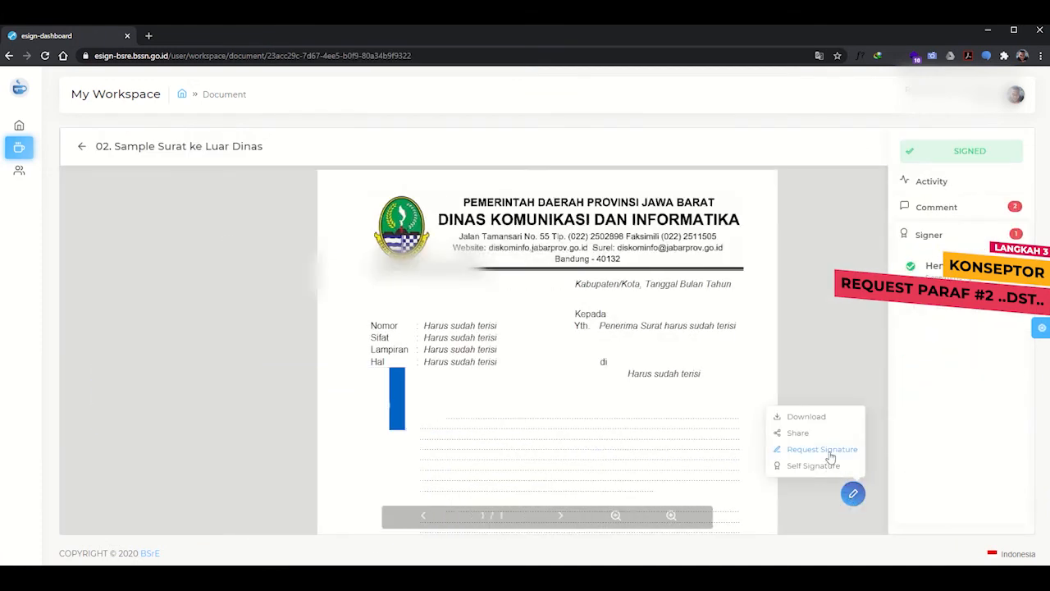
left_click(822, 450)
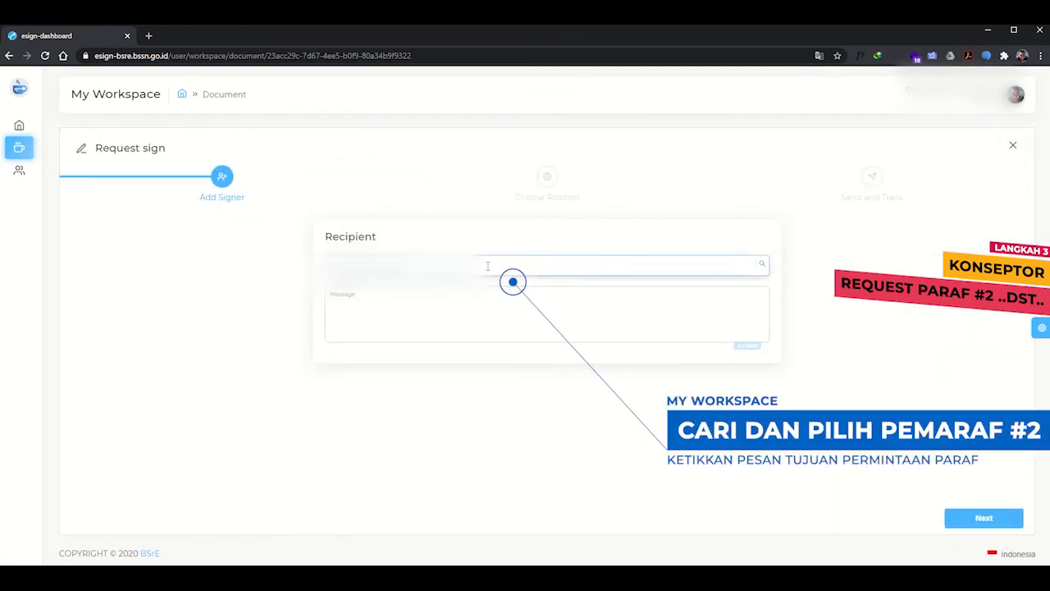
key("ctrl+v")
left_click(394, 295)
left_click(385, 306)
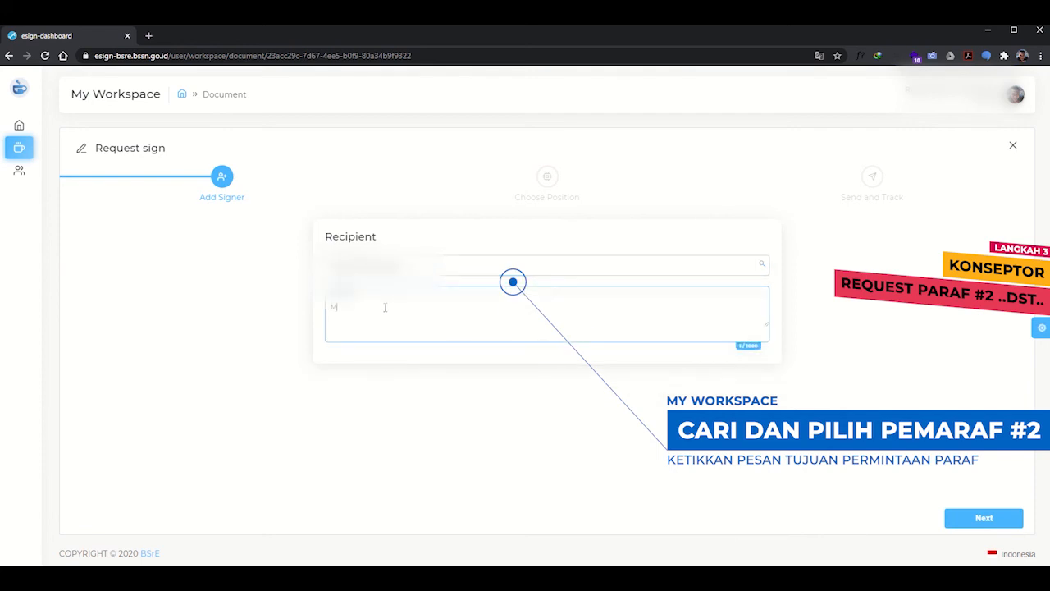
type("Mohon diparaf")
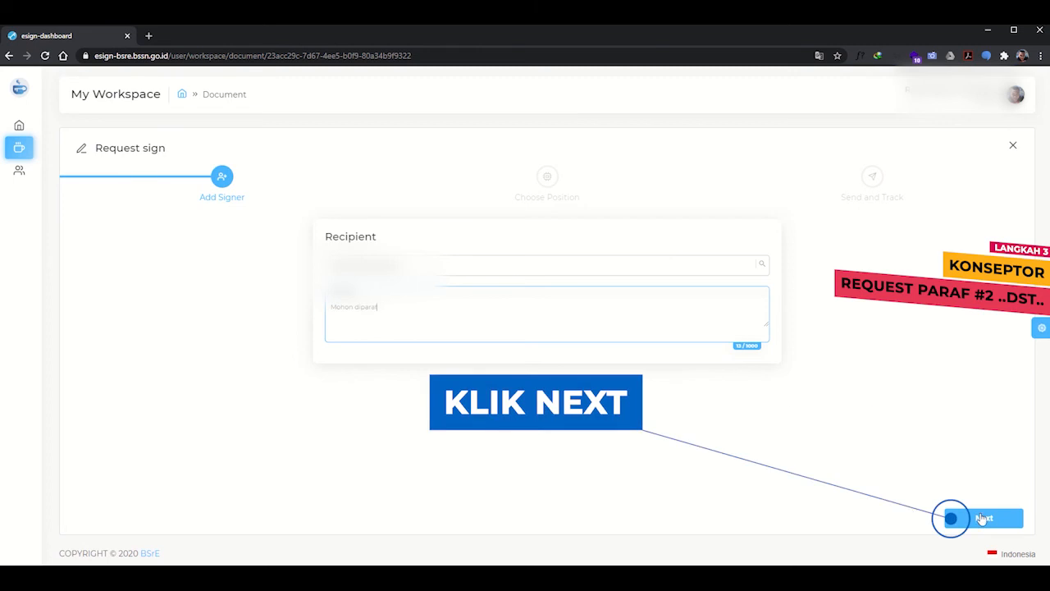
Keep the Invisible specimen for the second initialer and send the signature request.
left_click(982, 519)
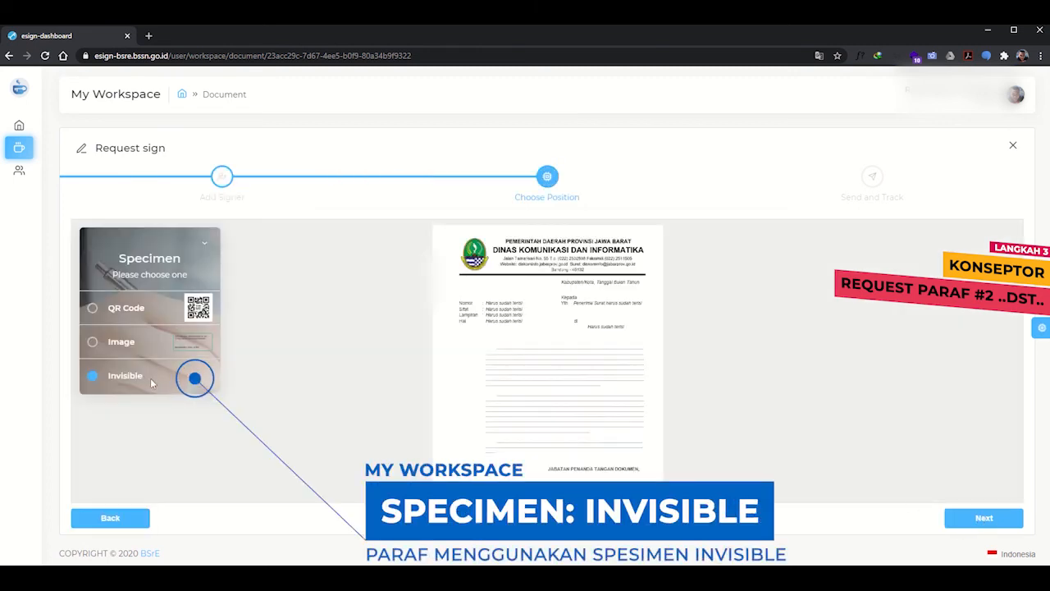
left_click(977, 523)
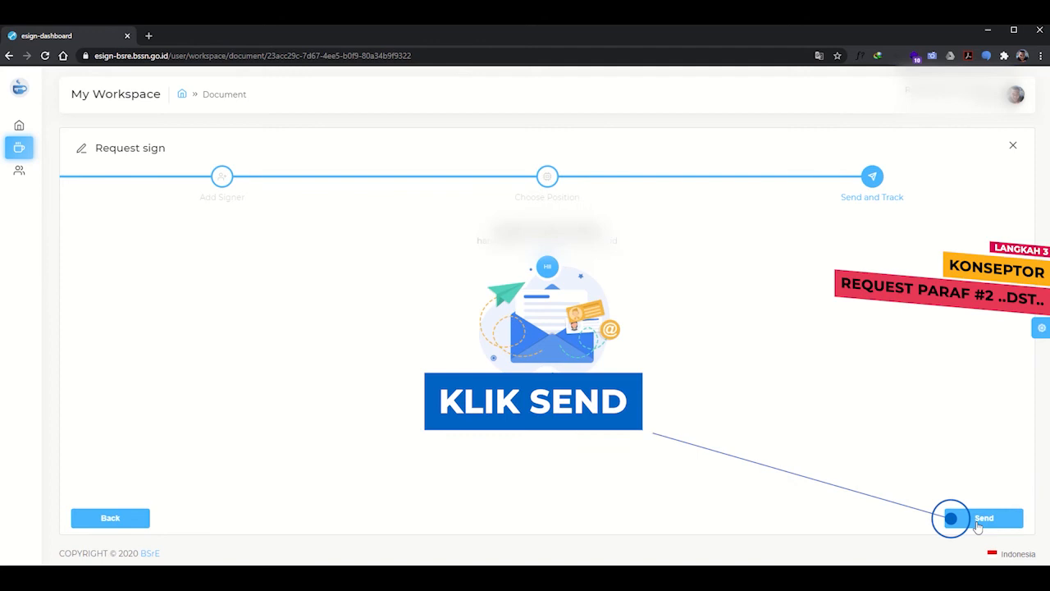
left_click(980, 520)
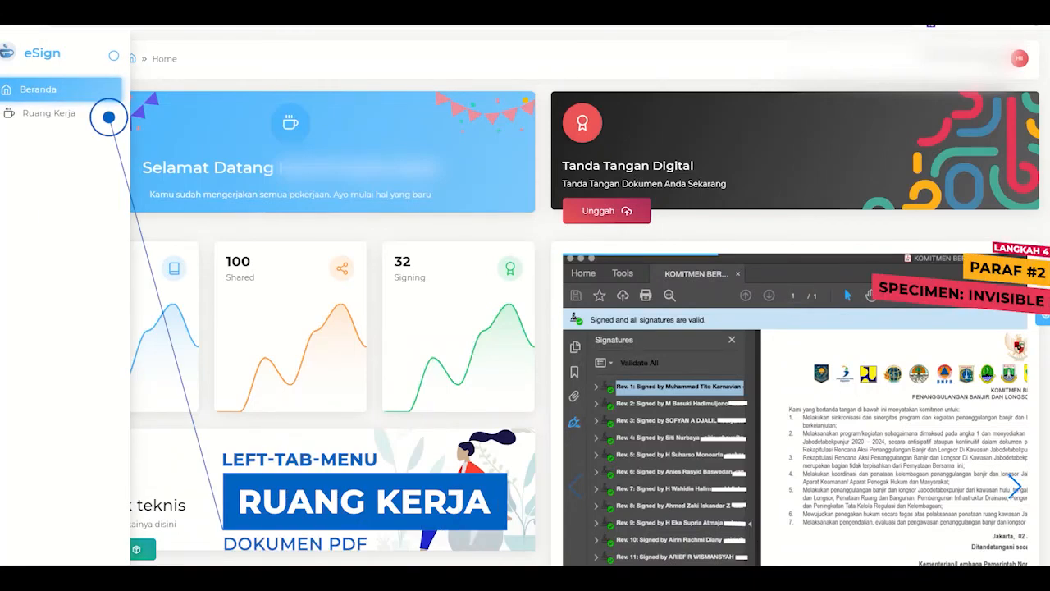
From the second initialer's account, open "02. Sample Surat ke Luar Dinas" from the workspace's Signing documents and review its activity history.
left_click(108, 115)
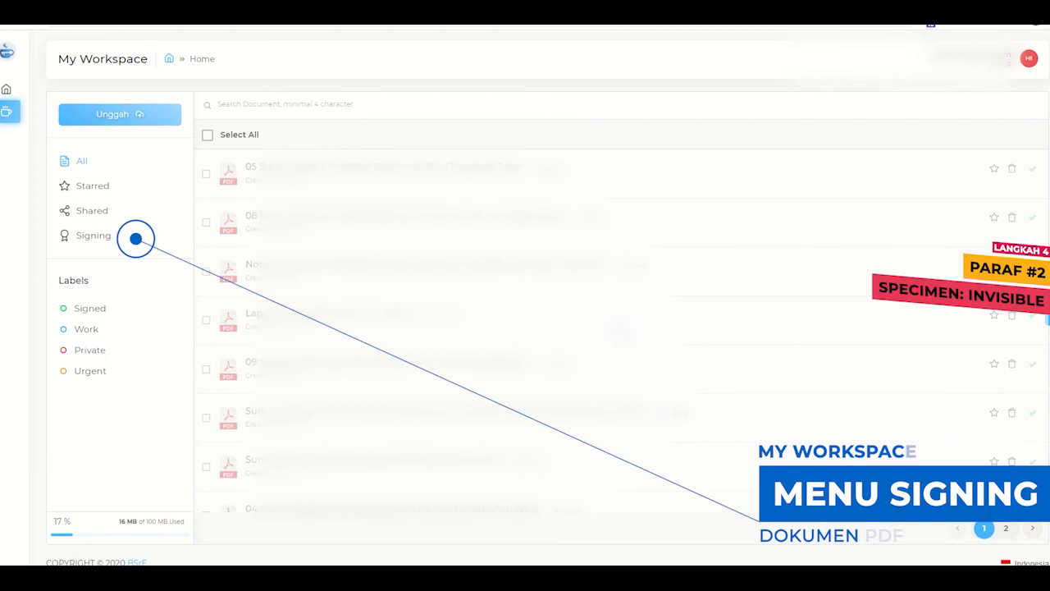
left_click(135, 238)
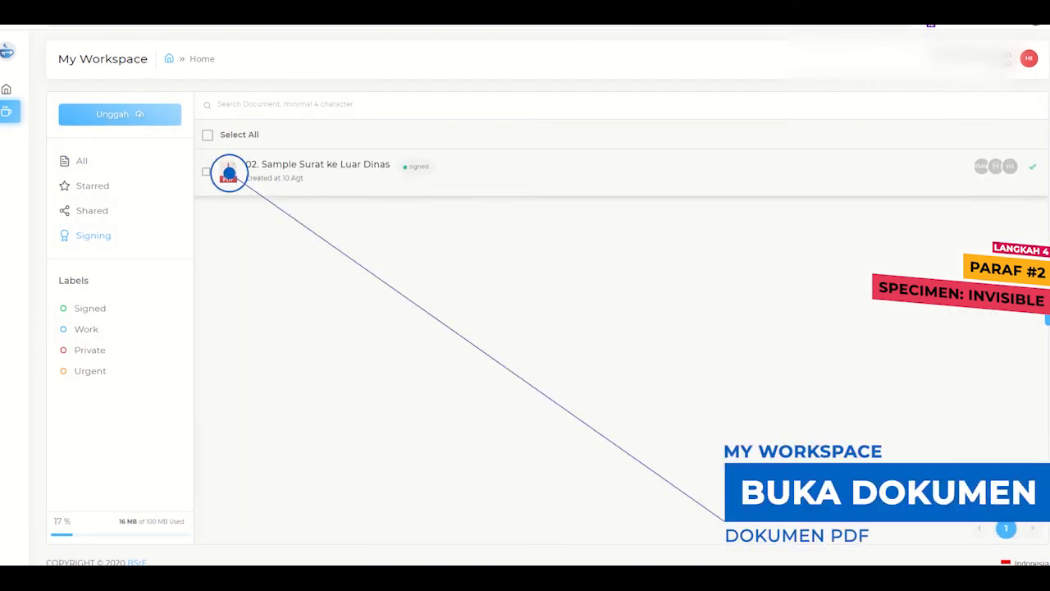
left_click(229, 172)
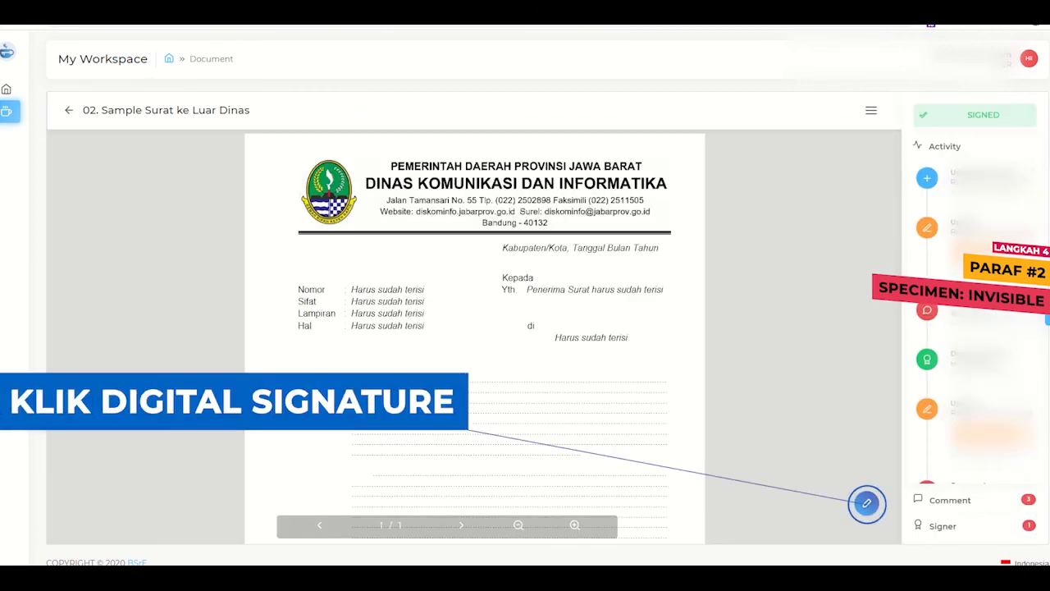
scroll(974, 328, "down", 1)
Digitally sign the document with the second initialer's passphrase.
left_click(867, 504)
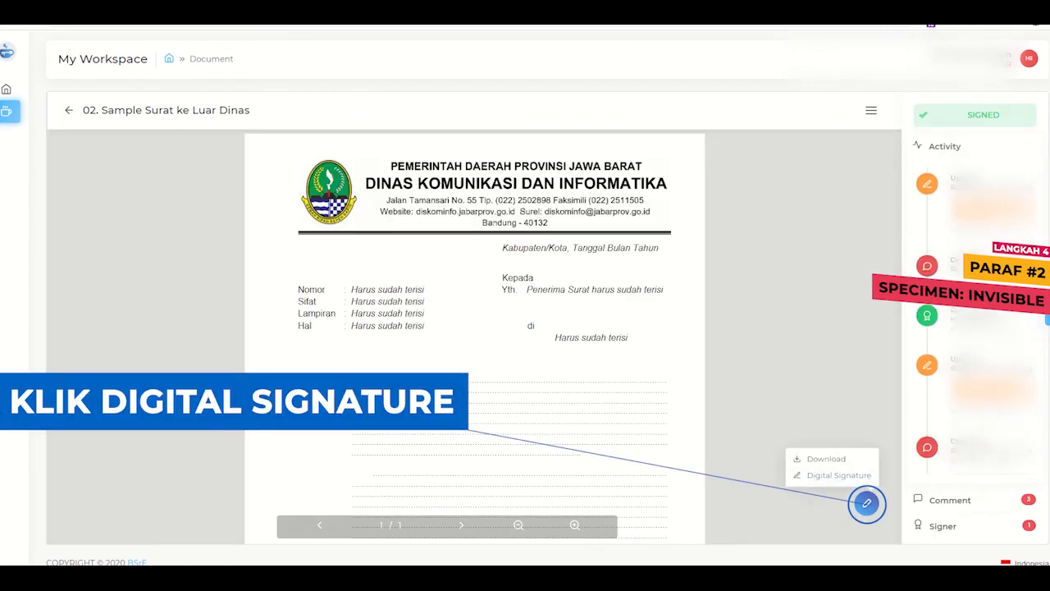
left_click(838, 474)
type("•••")
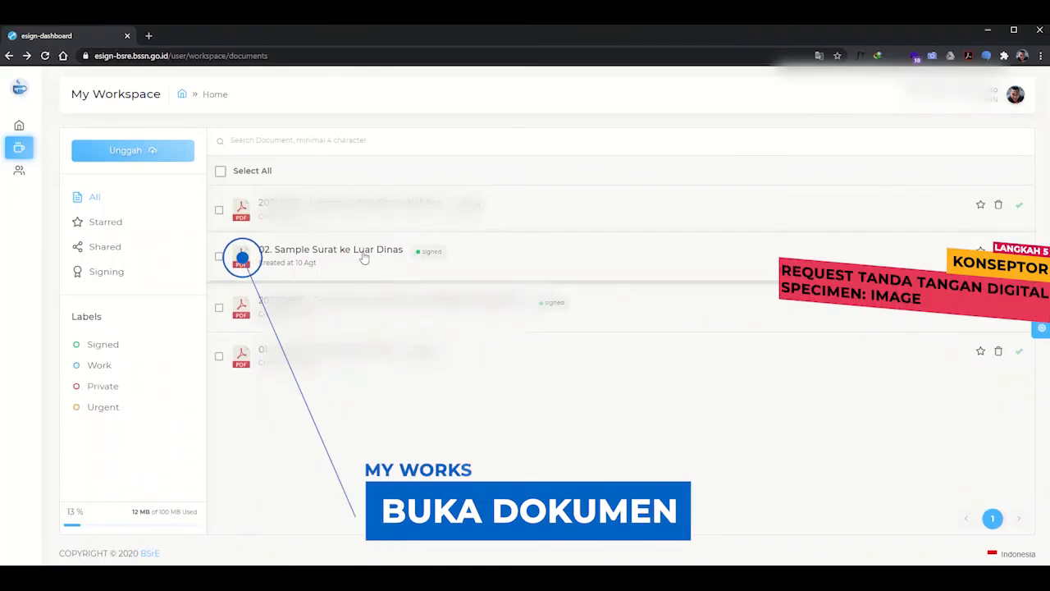
From the drafter's account, request a signature on "02. Sample Surat ke Luar Dinas", selecting the final signer with the message "Mohon di ttd".
left_click(369, 256)
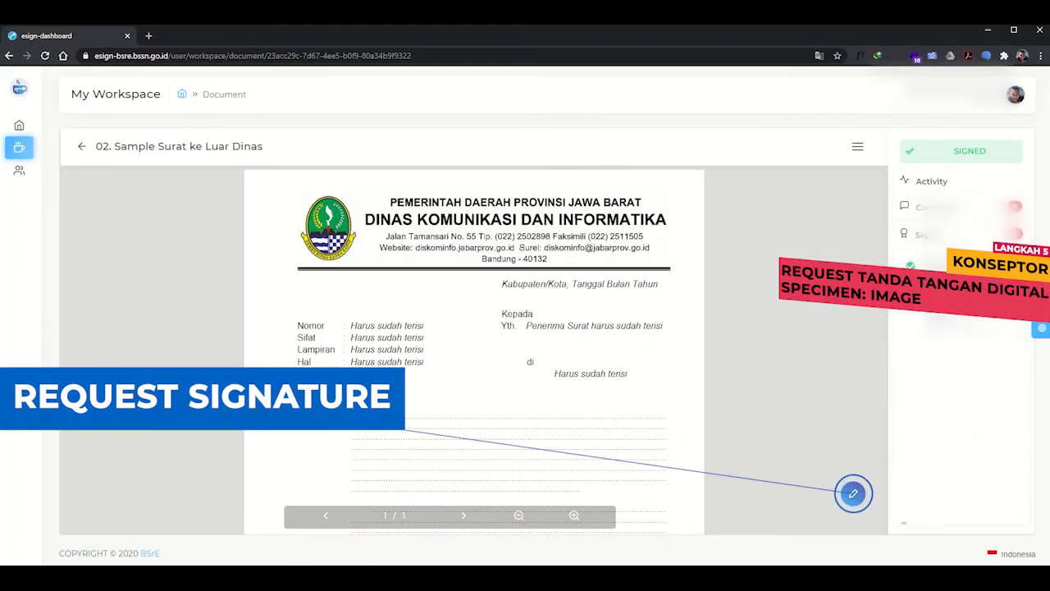
left_click(854, 495)
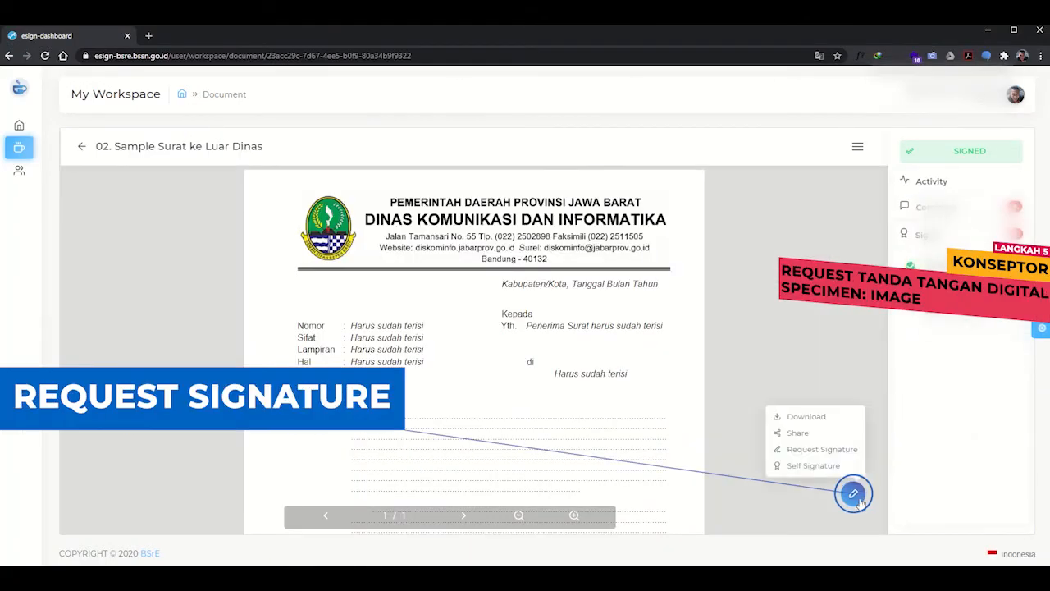
left_click(822, 449)
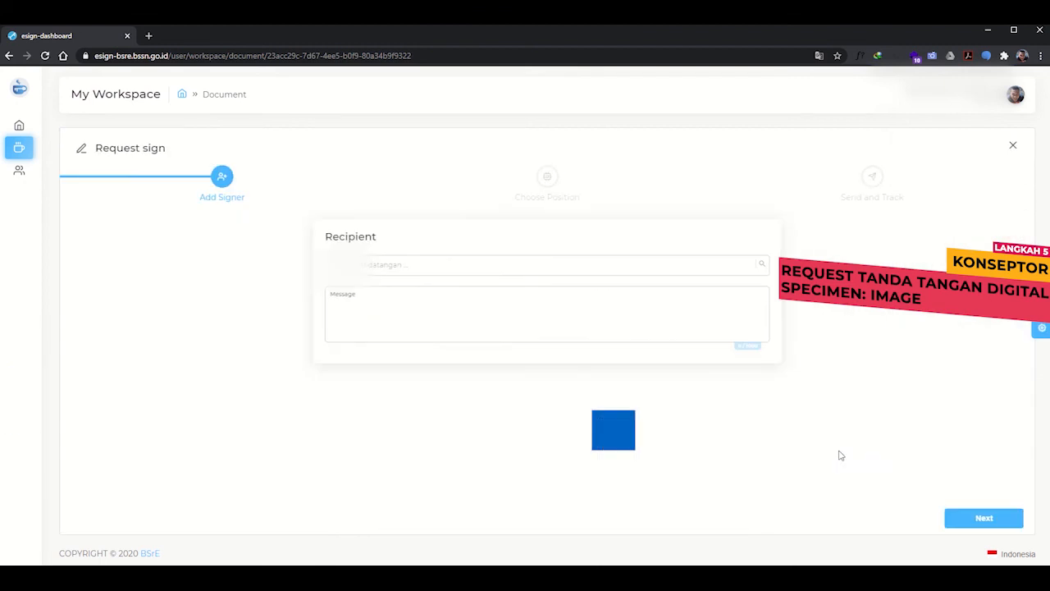
left_click(555, 262)
type("prov.go.id")
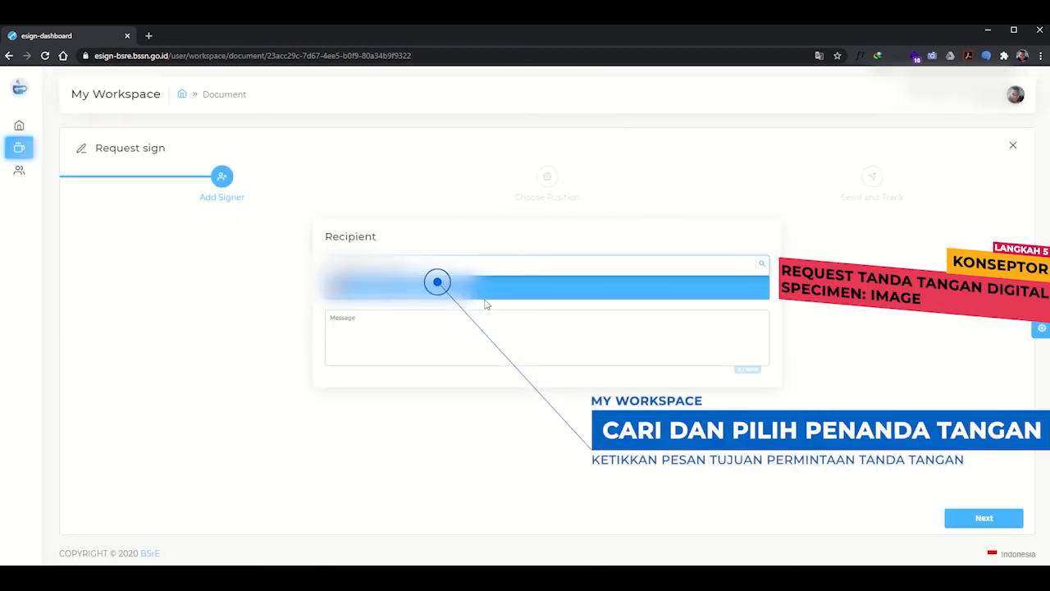
left_click(437, 285)
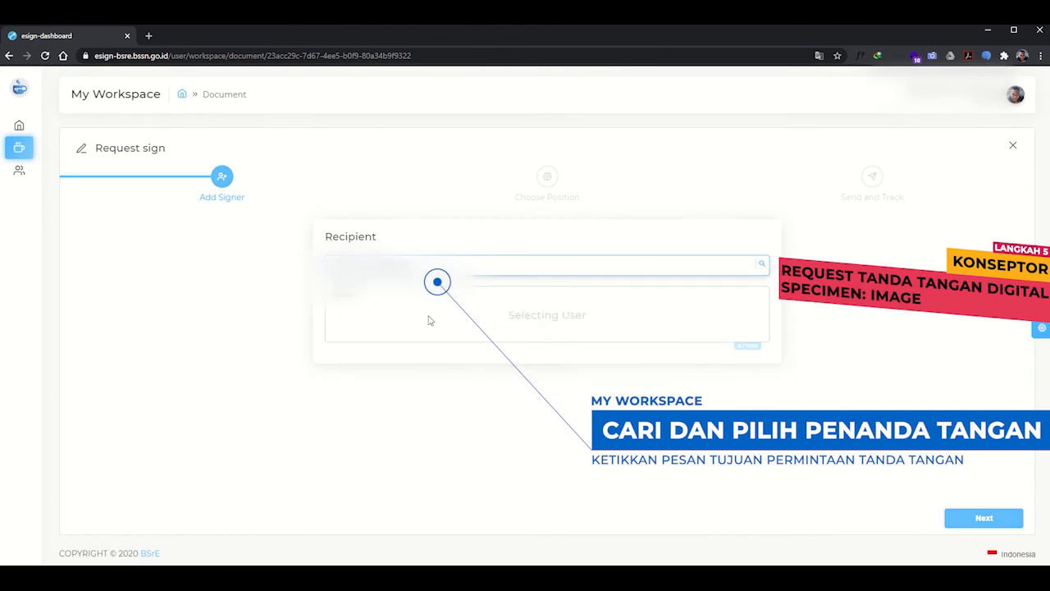
left_click(425, 307)
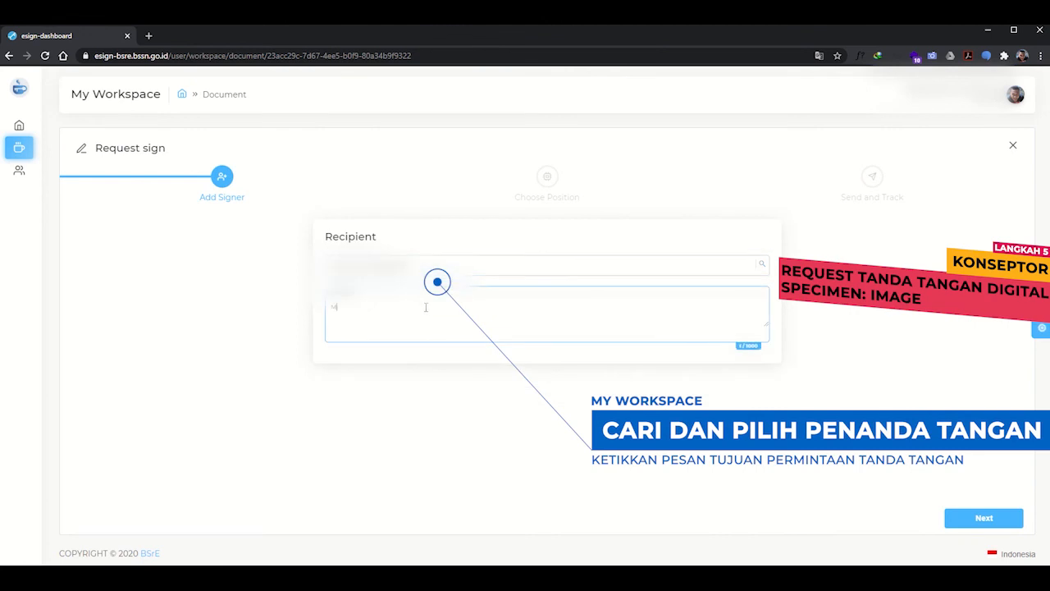
type("Mohon di ttd")
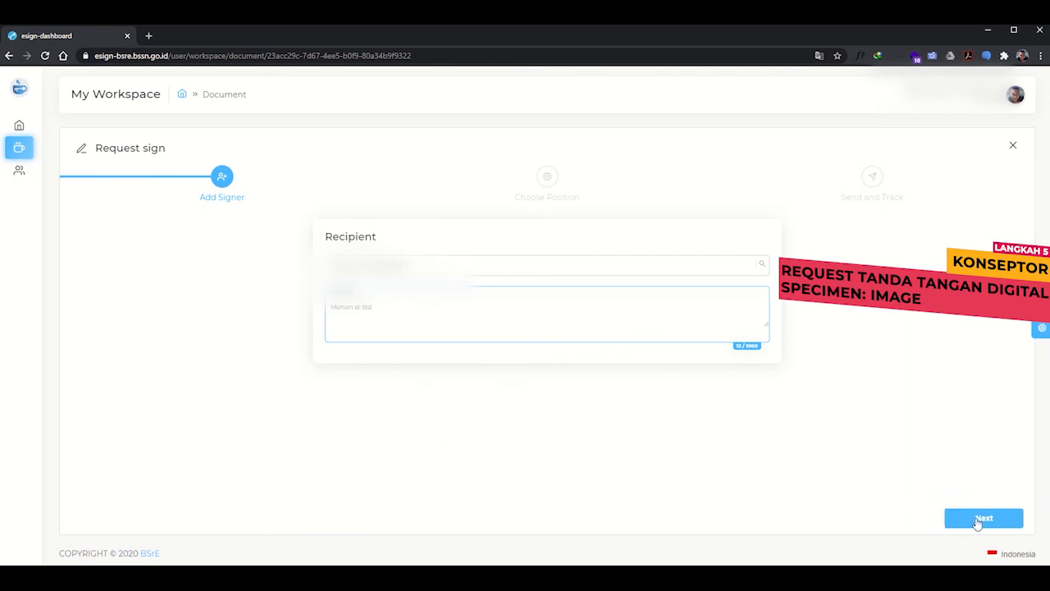
left_click(980, 519)
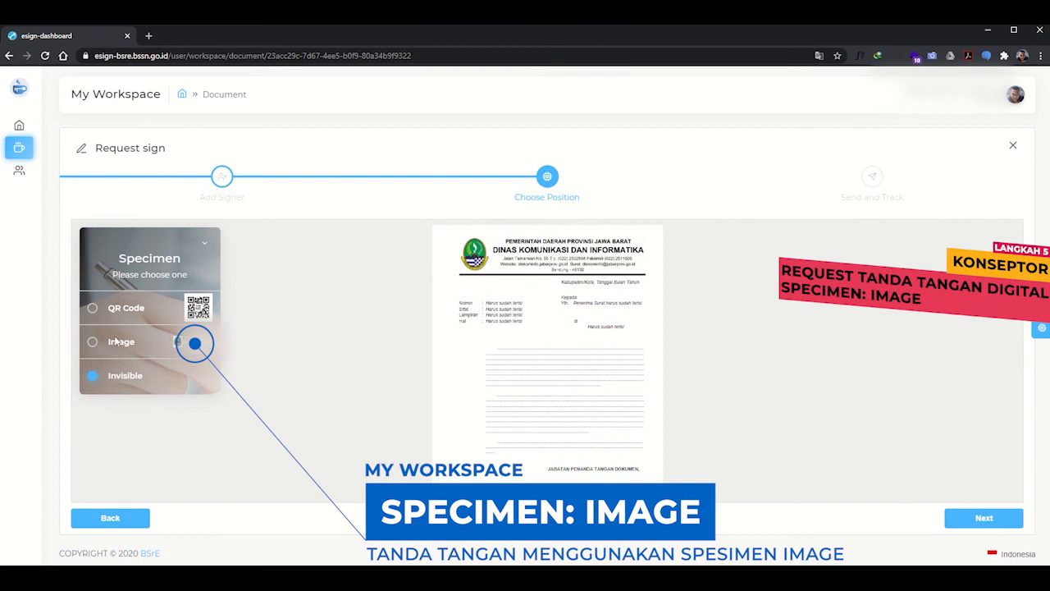
Place the Image specimen directly below "JABATAN PENANDA TANGAN DOKUMEN", sized to about that line's width, and send the signature request.
left_click(177, 342)
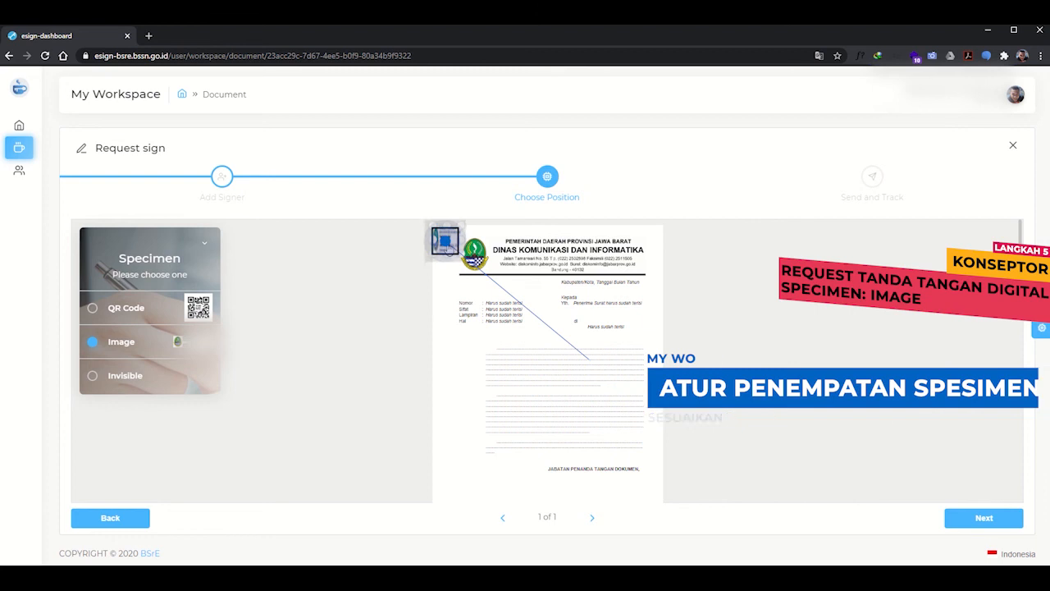
mouse_move(444, 246)
left_mouse_down()
mouse_move(484, 304)
mouse_move(532, 476)
left_mouse_up()
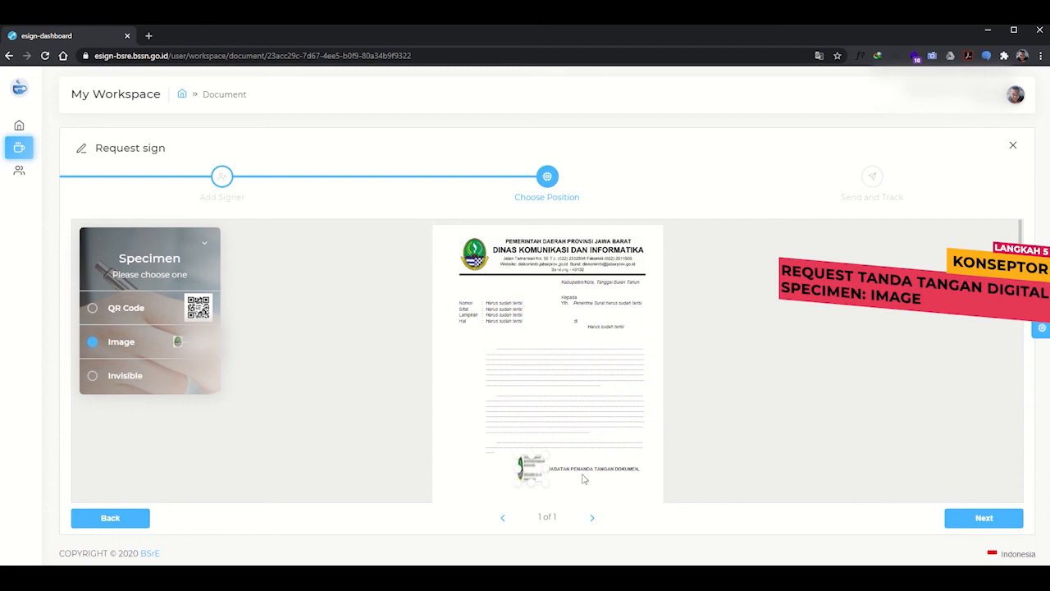
scroll(584, 479, "down", 1)
left_click_drag(531, 390, 614, 418)
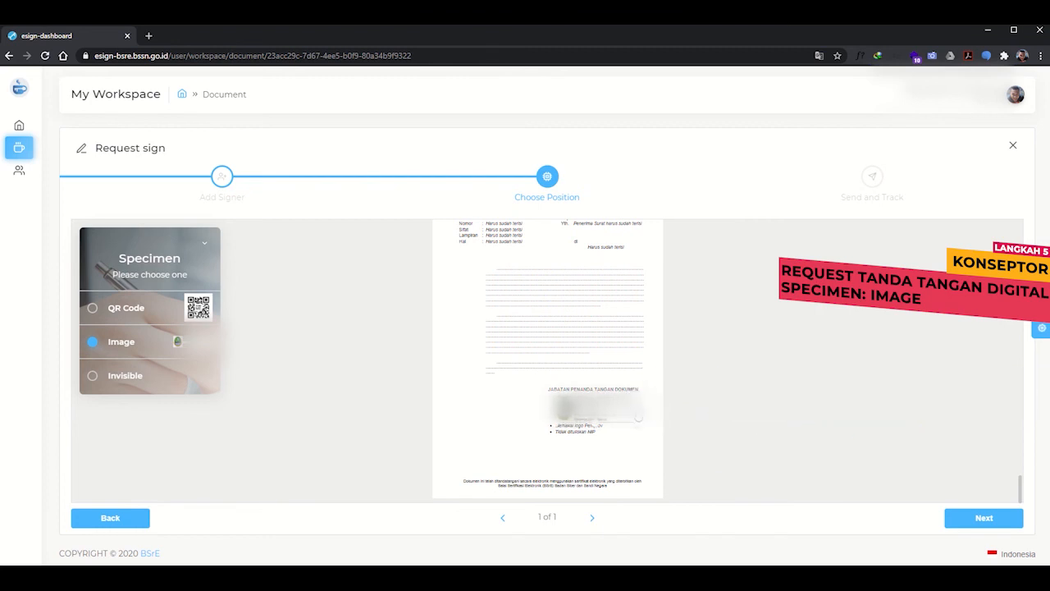
left_click_drag(641, 418, 645, 417)
left_click(962, 520)
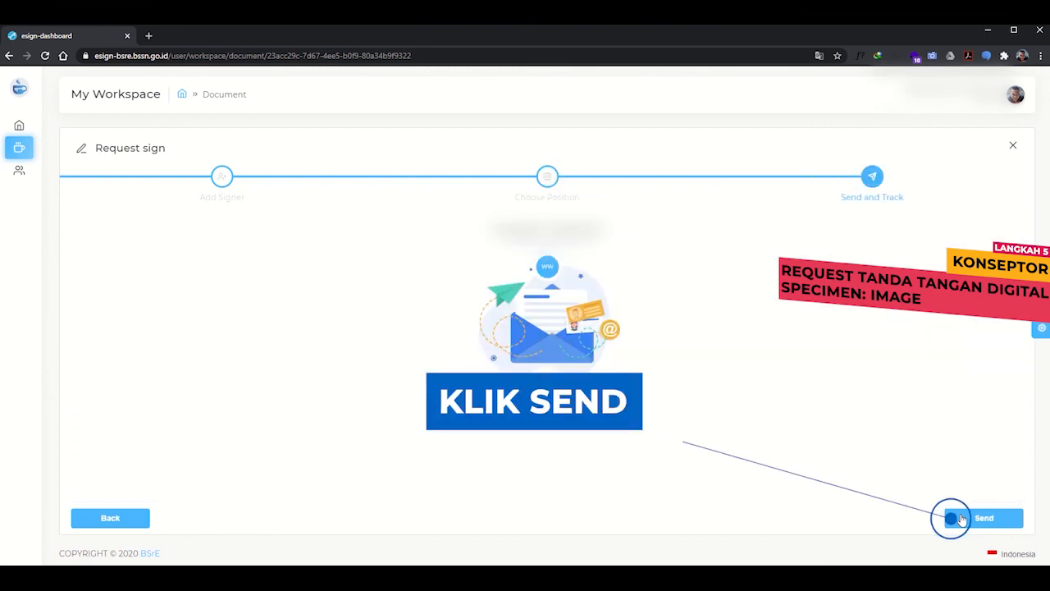
left_click(981, 519)
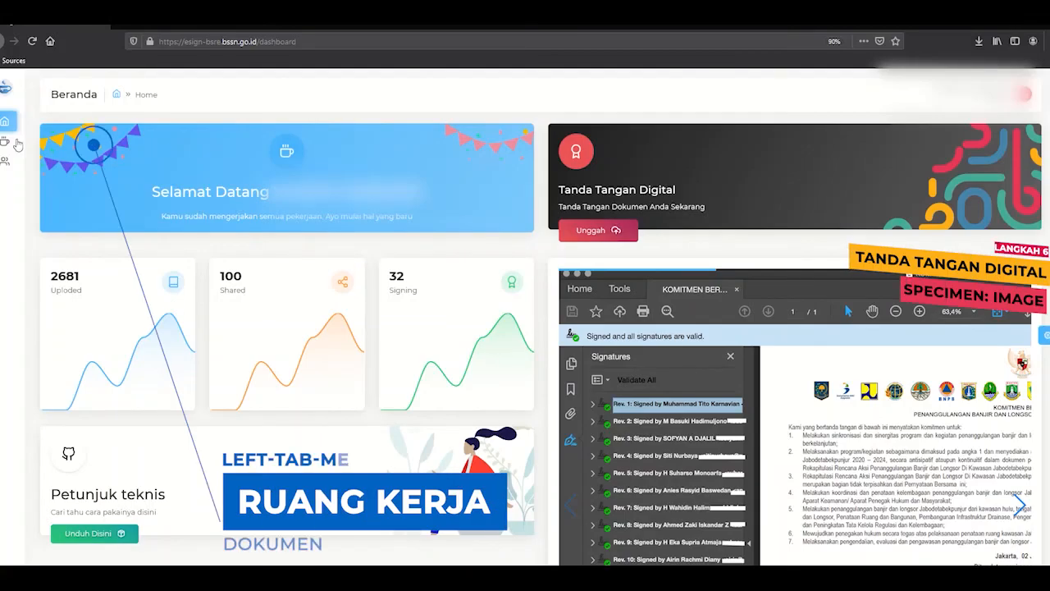
From the final signer's account, open "02. Sample Surat ke Luar Dinas" from the workspace's Signing documents.
left_click(25, 145)
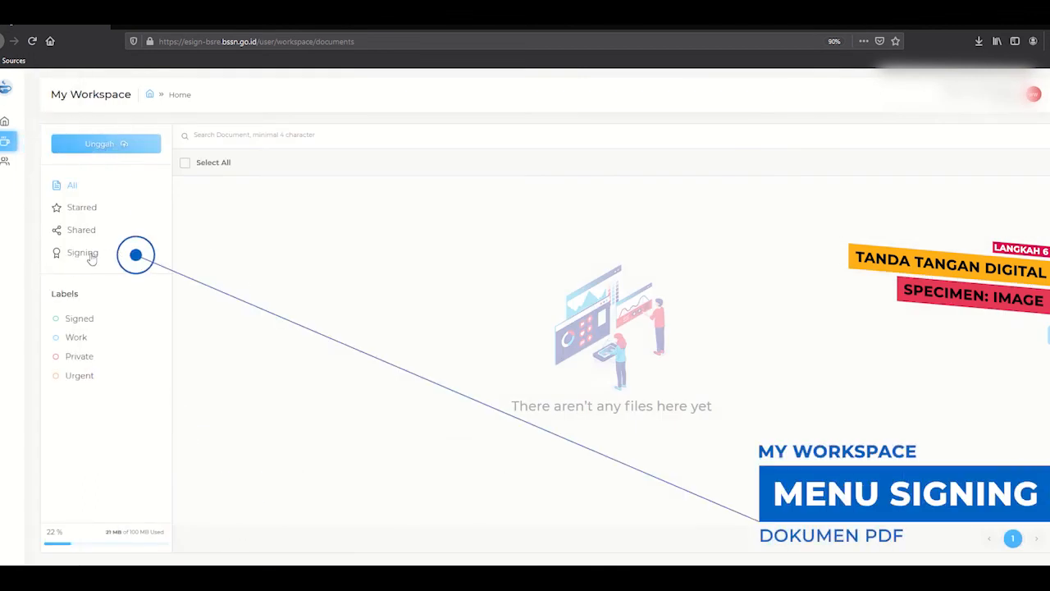
left_click(89, 253)
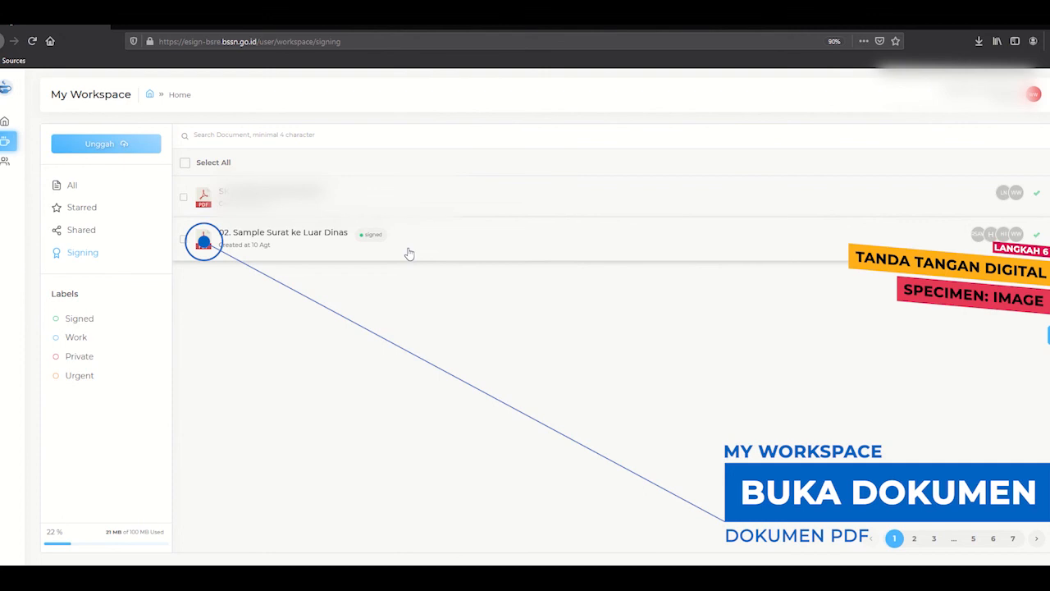
left_click(409, 254)
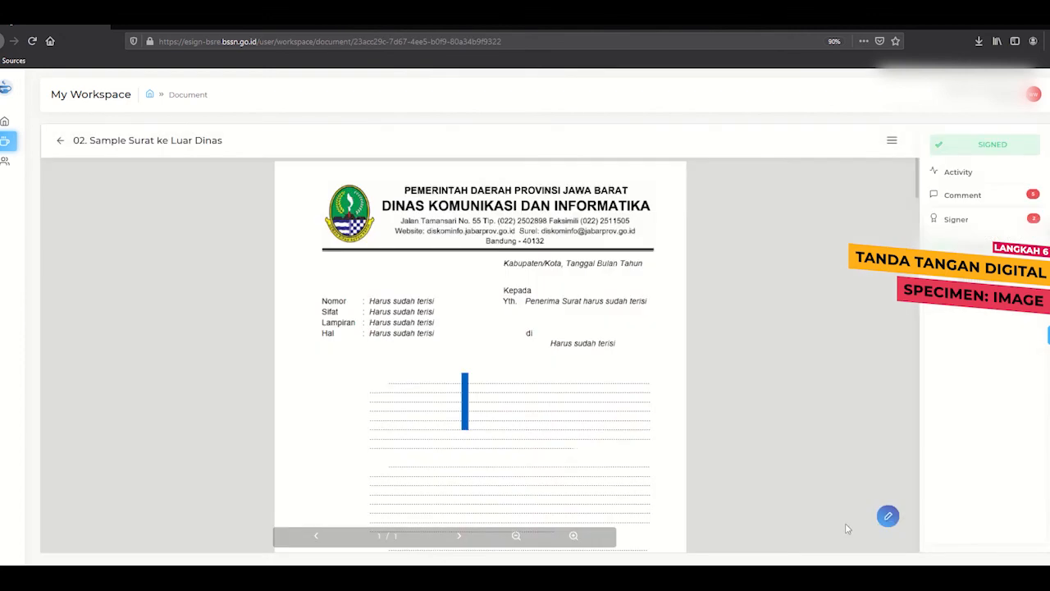
Digitally sign the document by entering and submitting the final signer's passphrase.
left_click(892, 516)
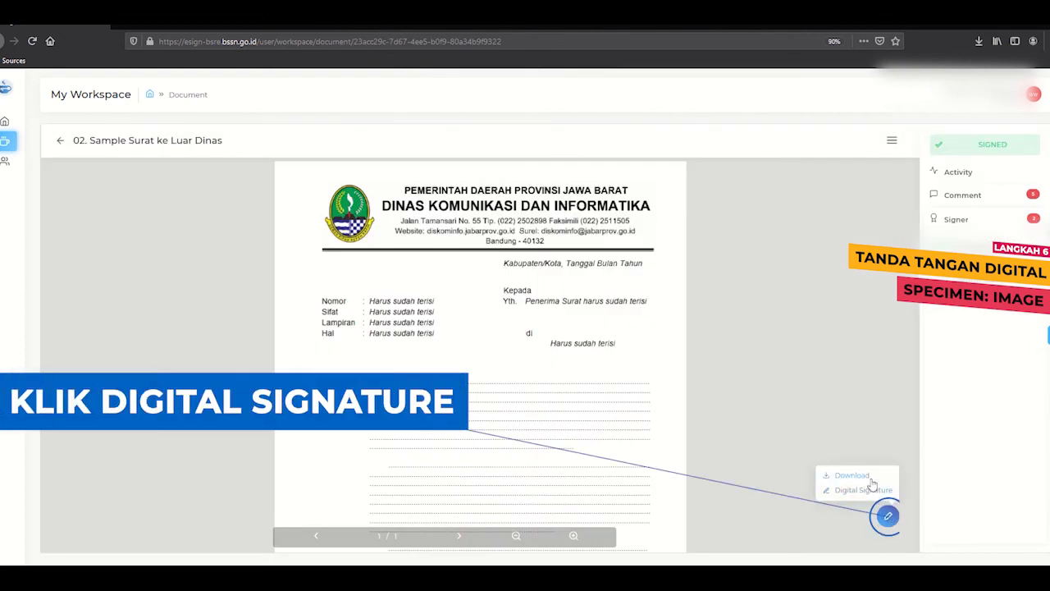
left_click(868, 491)
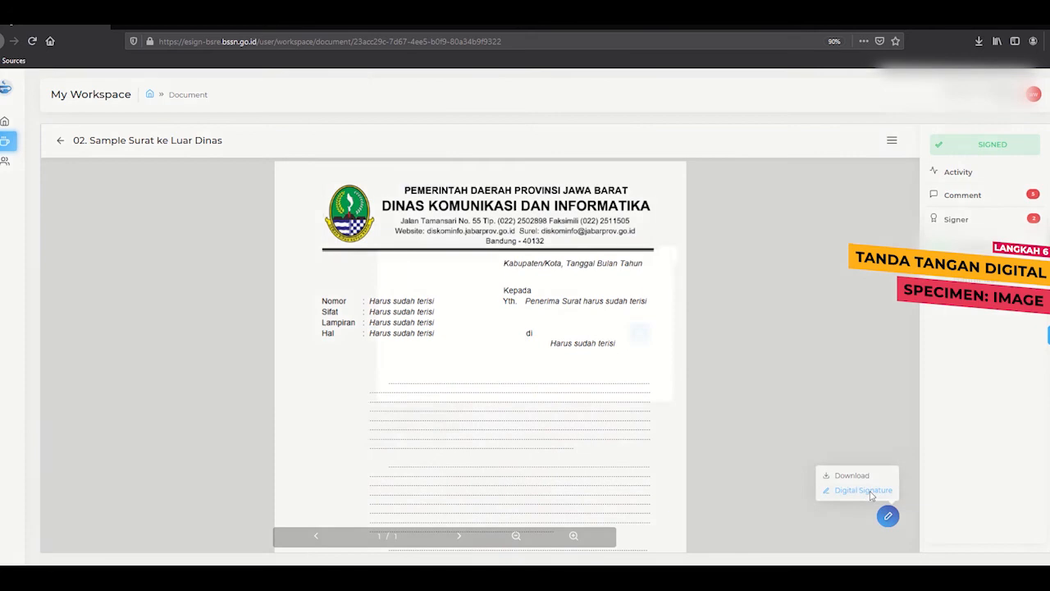
left_click(482, 326)
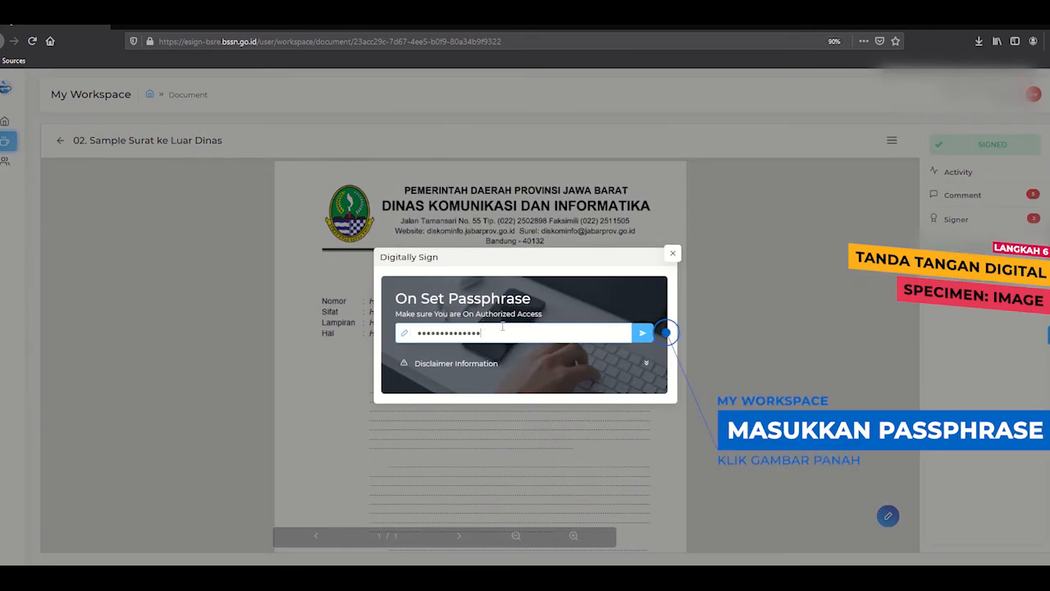
left_click(642, 333)
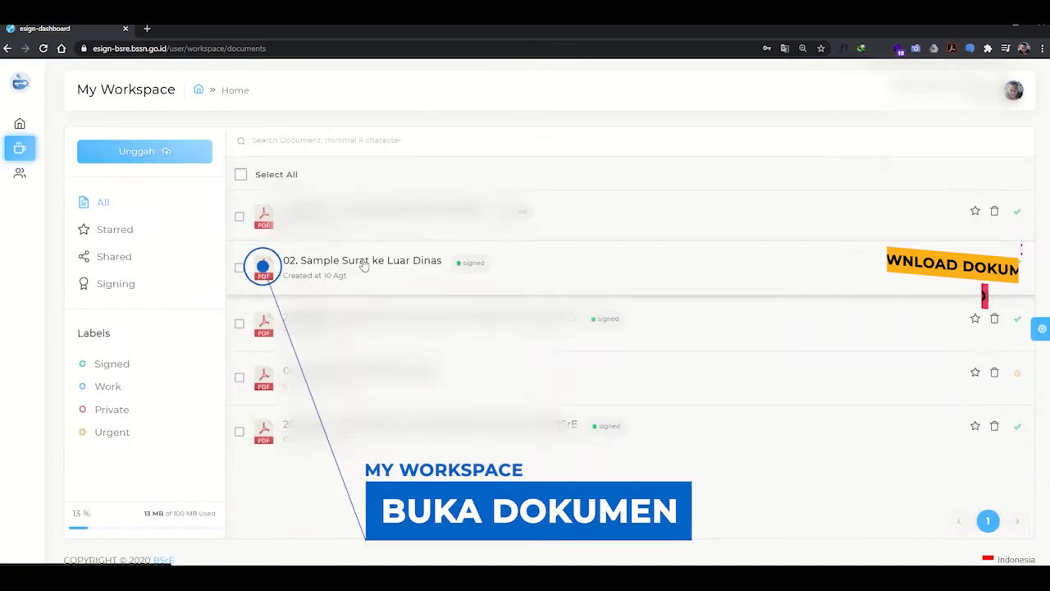
From the drafter's account, open "02. Sample Surat ke Luar Dinas" and check the document's list of signers.
left_click(364, 263)
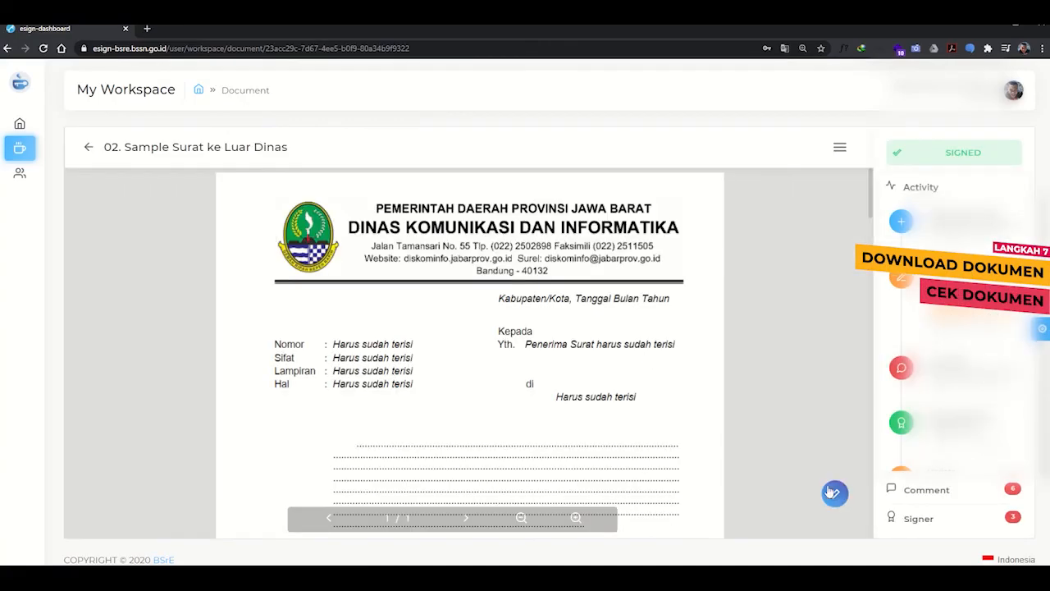
left_click(835, 493)
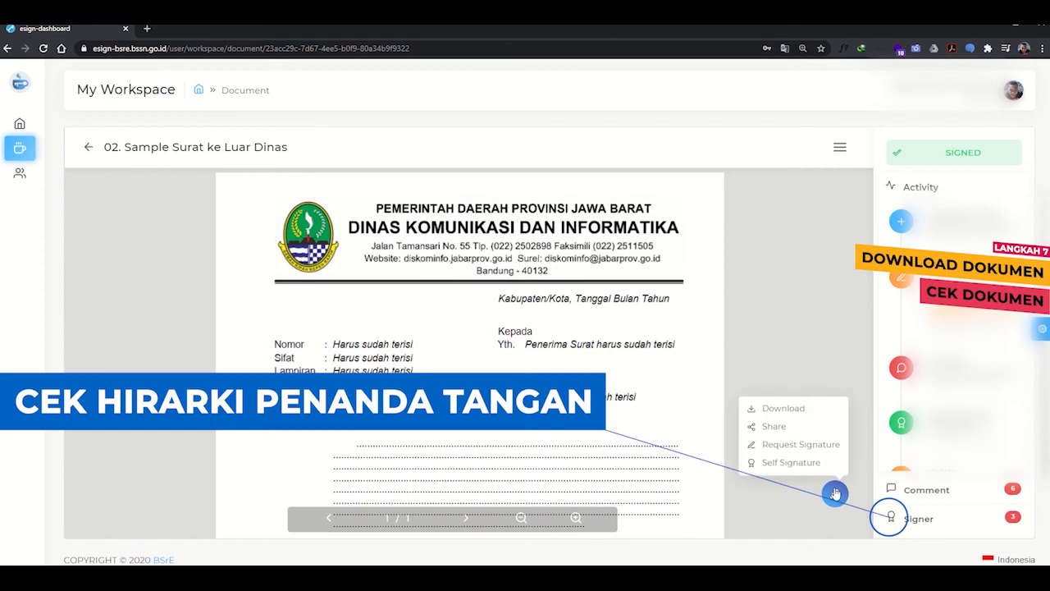
left_click(919, 518)
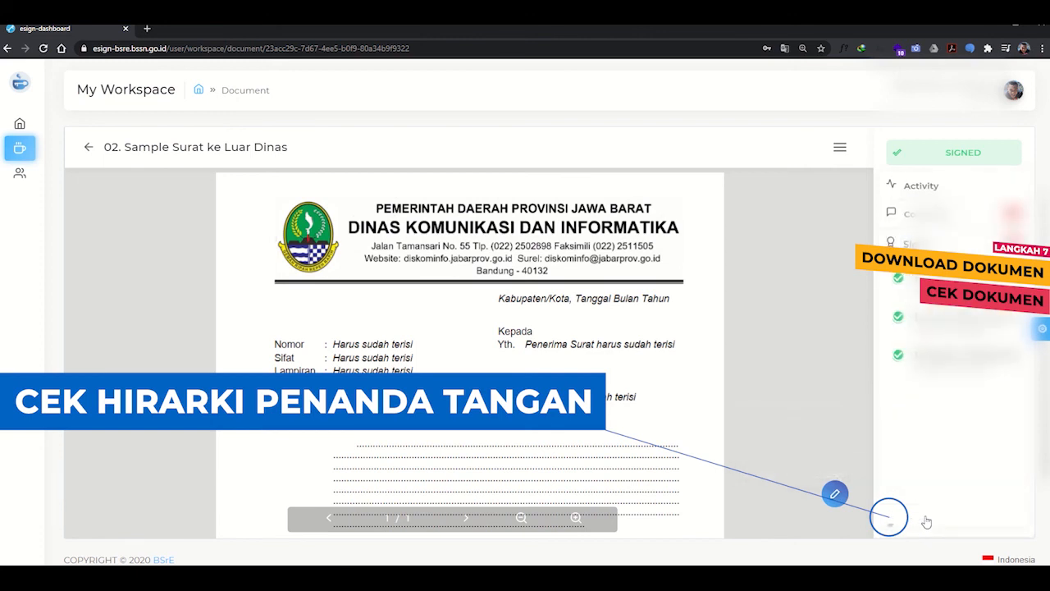
Download the signed "02. Sample Surat ke Luar Dinas" document.
left_click(834, 494)
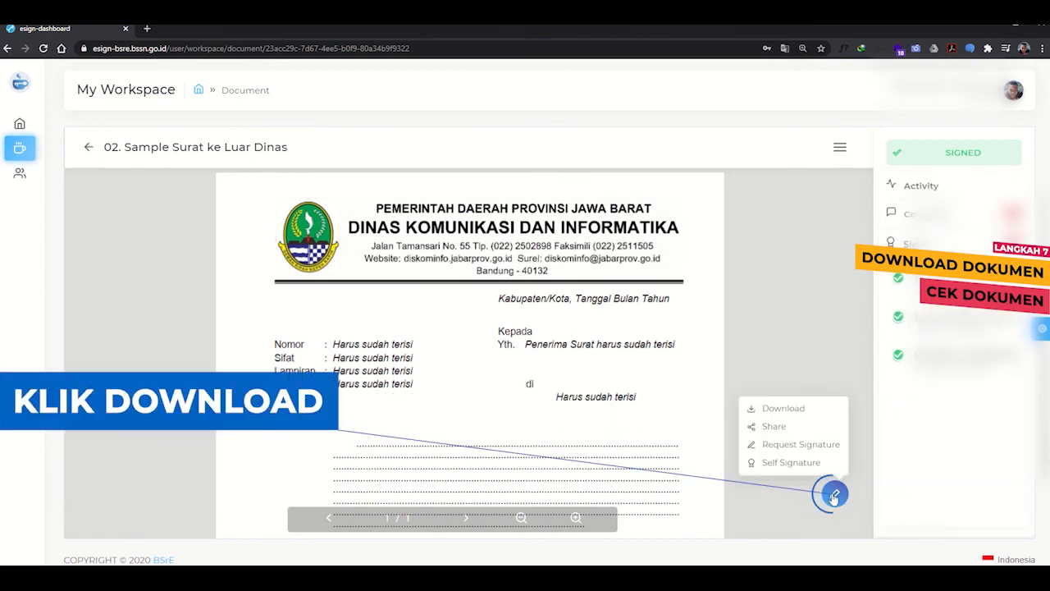
left_click(789, 411)
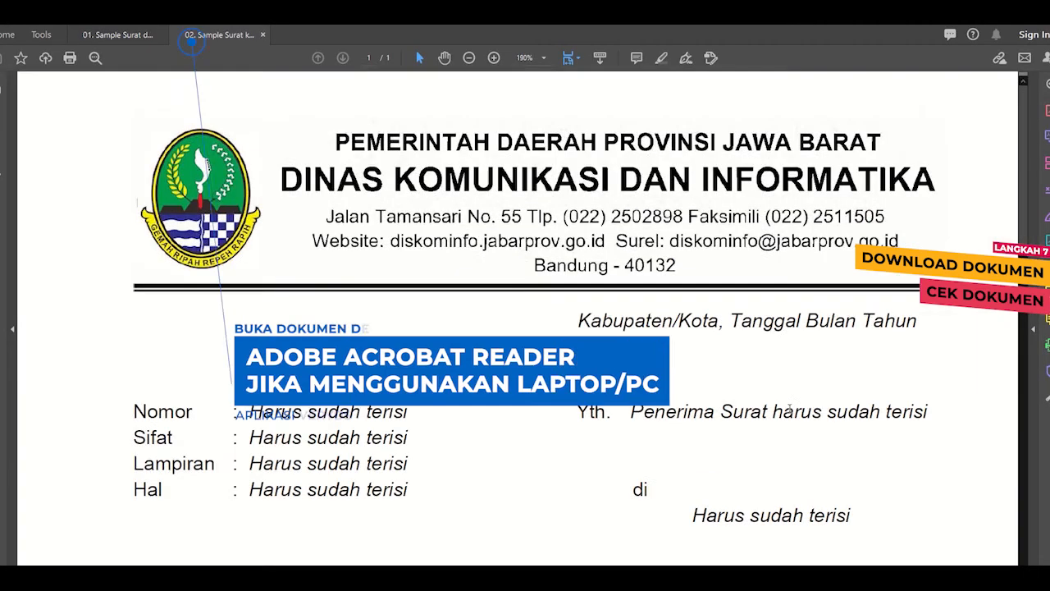
In Adobe Acrobat Reader, check the downloaded letter's signature list and the validity properties of its visible image signature.
left_click(1, 200)
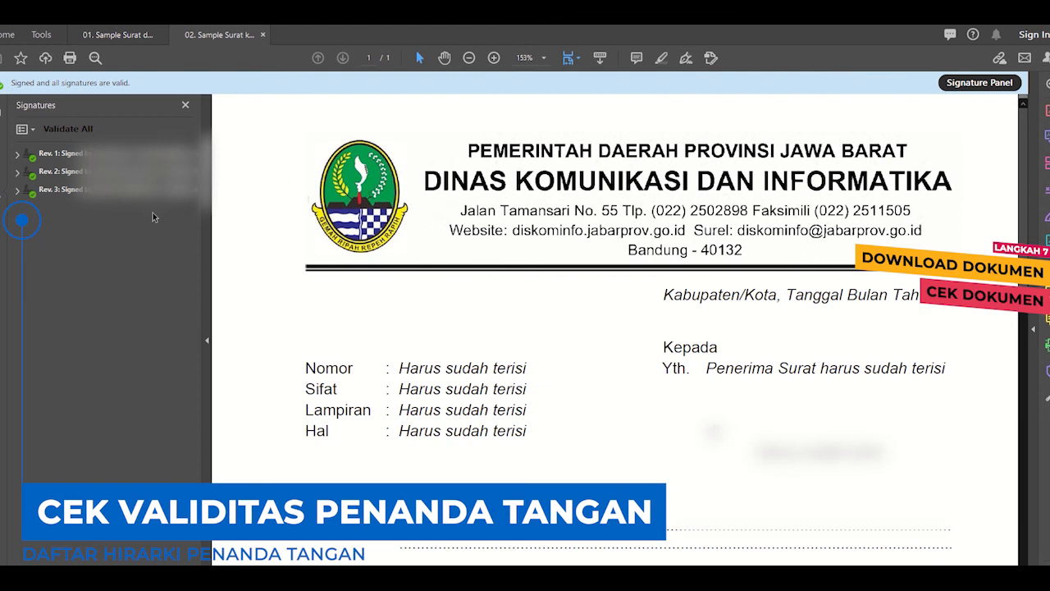
scroll(605, 407, "down", 10)
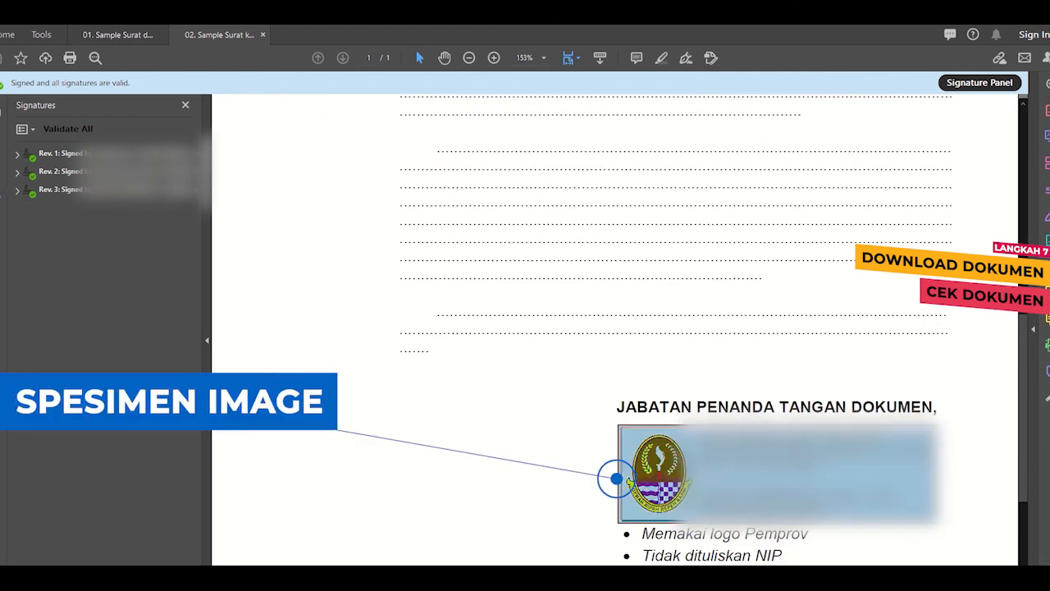
left_click(648, 467)
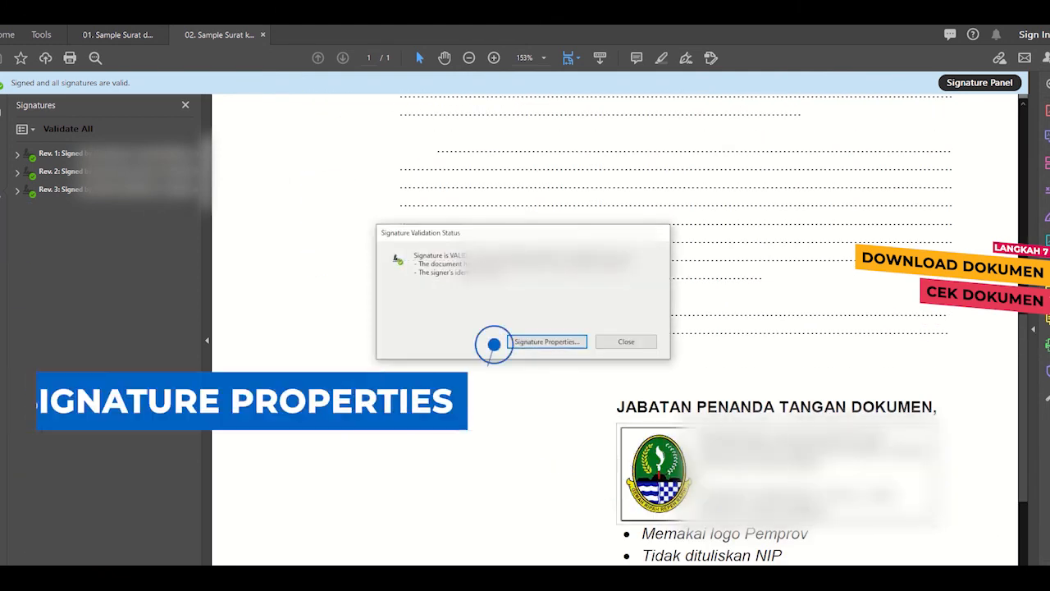
left_click(555, 344)
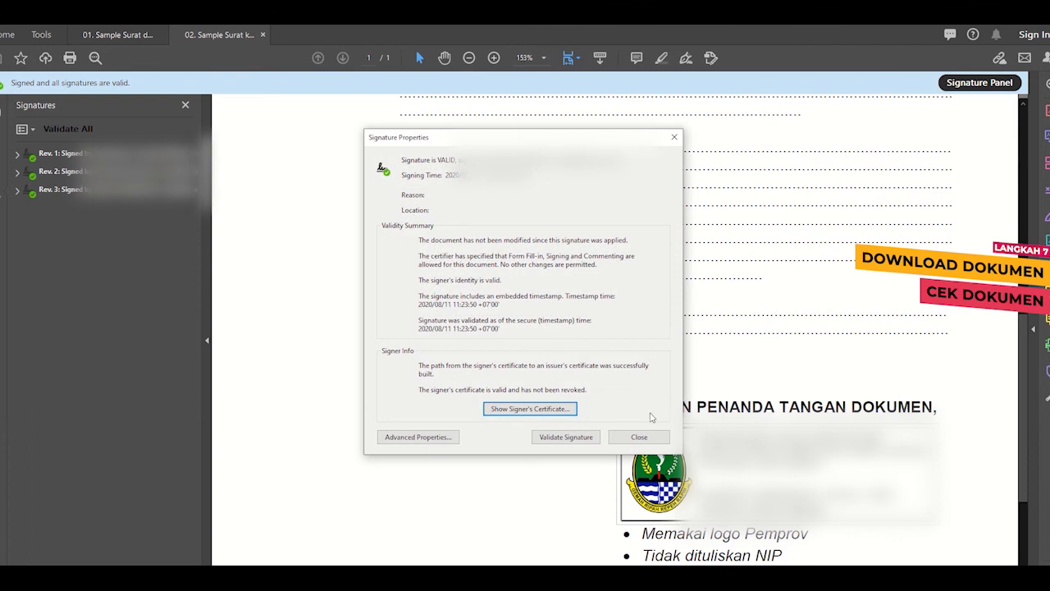
left_click(638, 437)
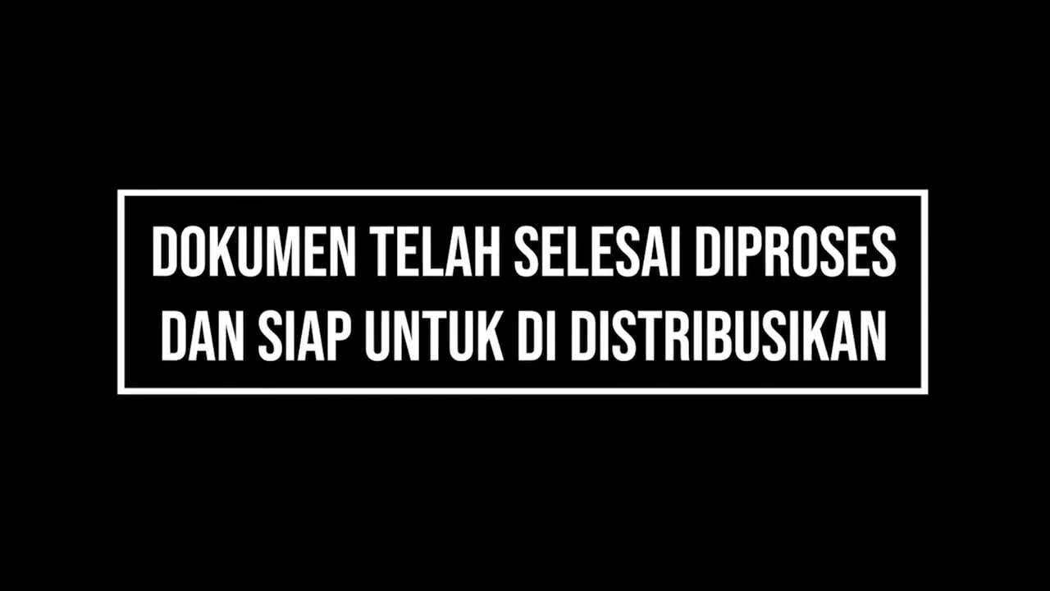